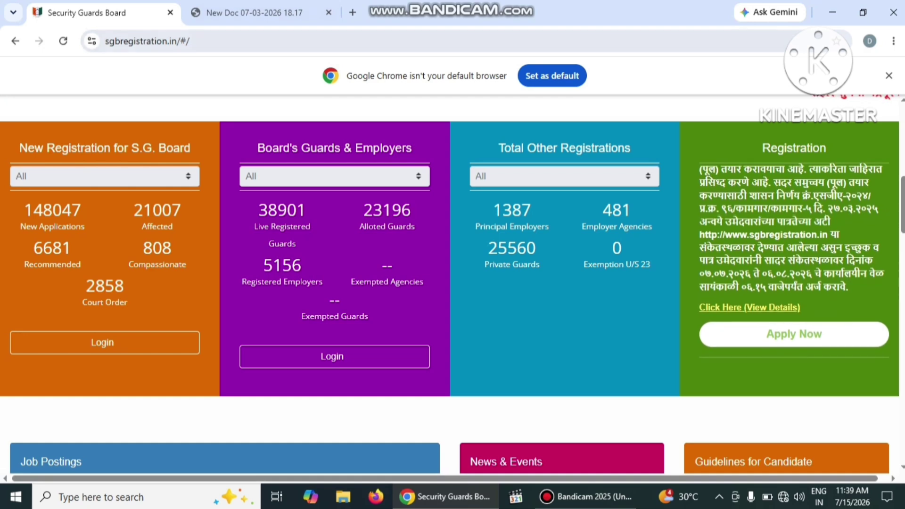
# - Read the Chandrapur security guard pool notice PDF for application dates, eligibility, physical standards, field test marks, fees and other conditions
pyautogui.hotkey('ctrl', 'Tab')
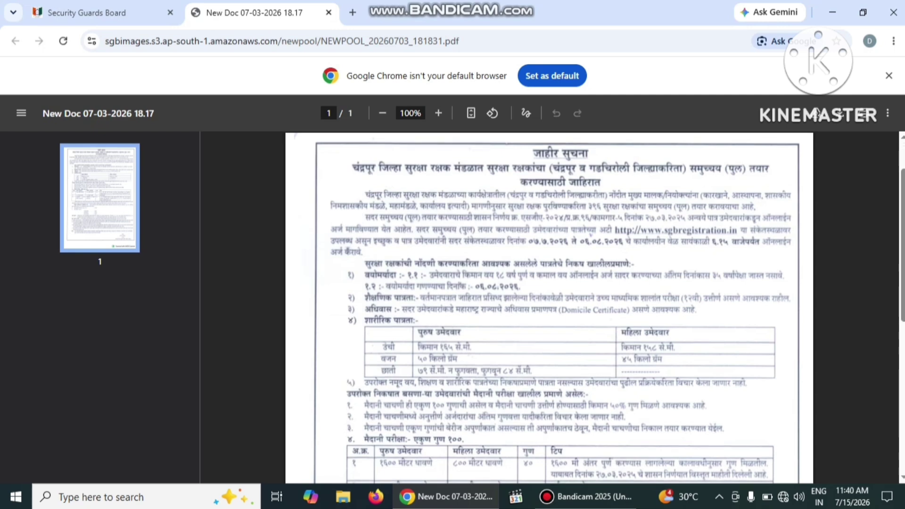
pyautogui.scroll(-1, 549, 307)
pyautogui.scroll(1, 549, 307)
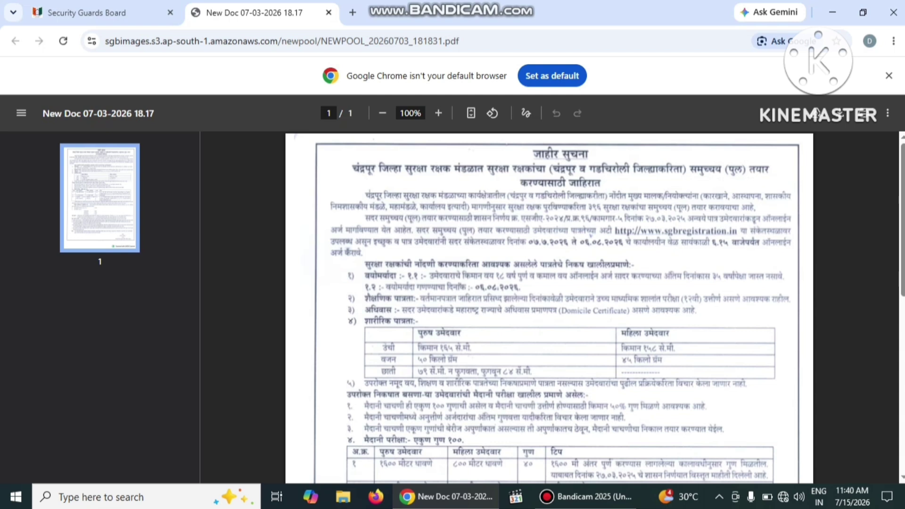
pyautogui.scroll(-2, 550, 307)
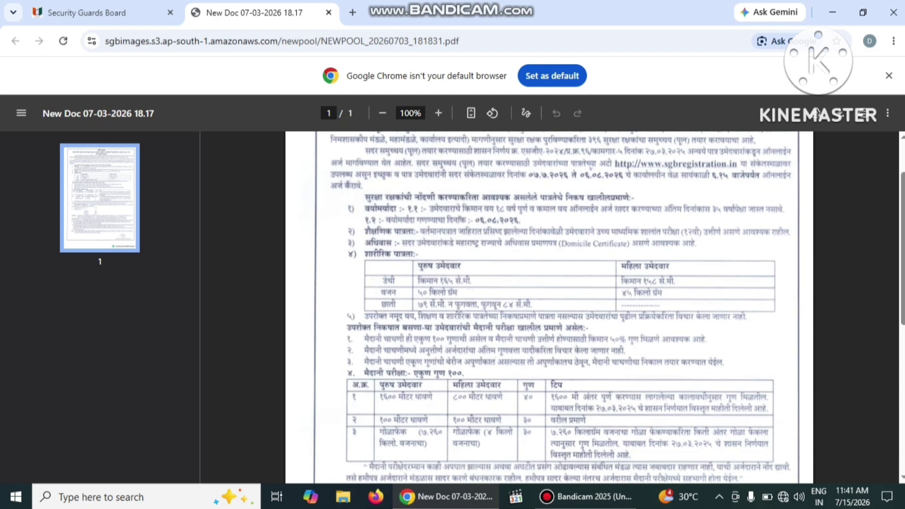
pyautogui.scroll(-1, 549, 306)
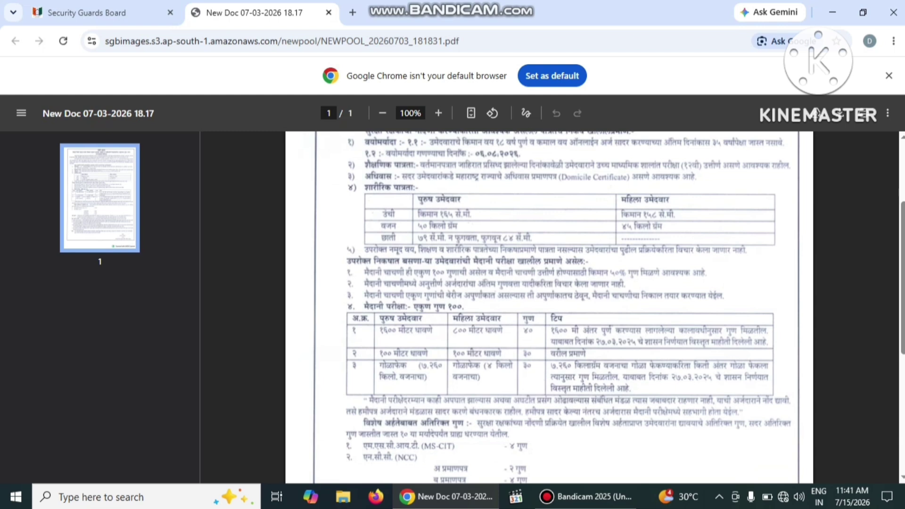
pyautogui.scroll(-2, 549, 307)
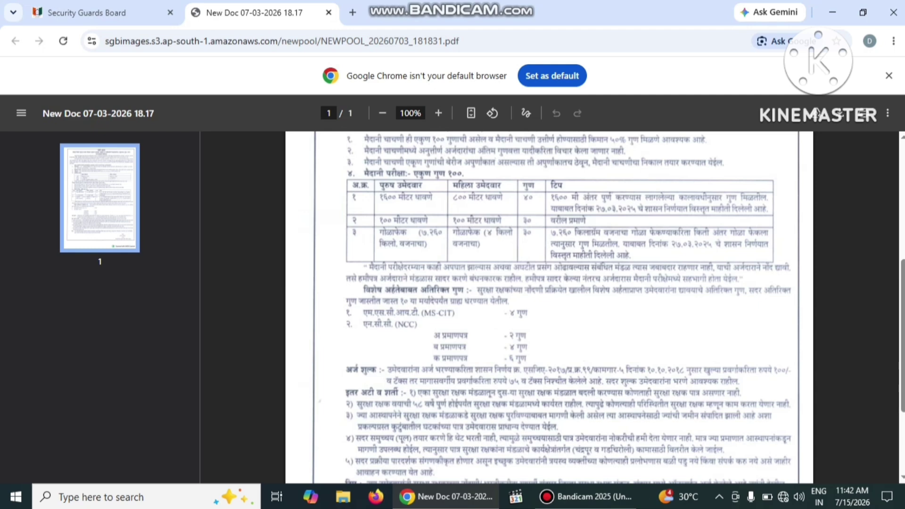
pyautogui.scroll(-2, 550, 307)
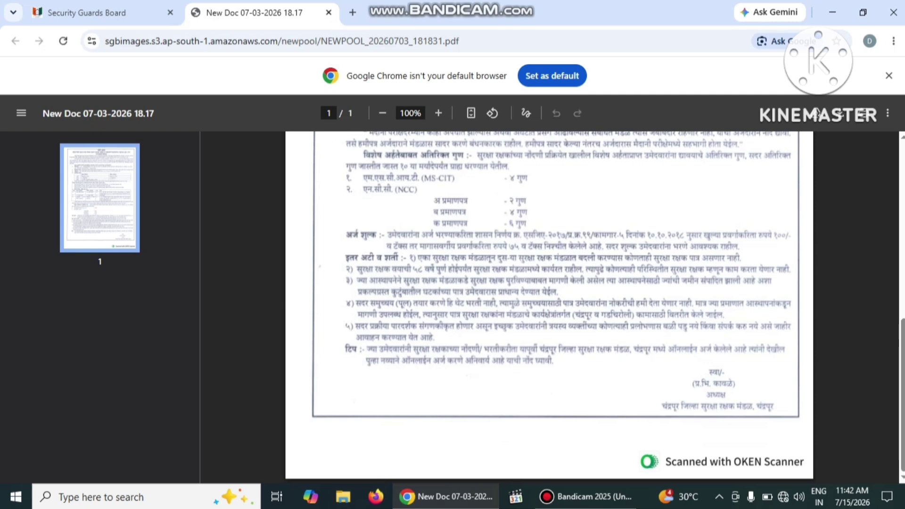
pyautogui.scroll(2, 549, 306)
pyautogui.scroll(4, 550, 306)
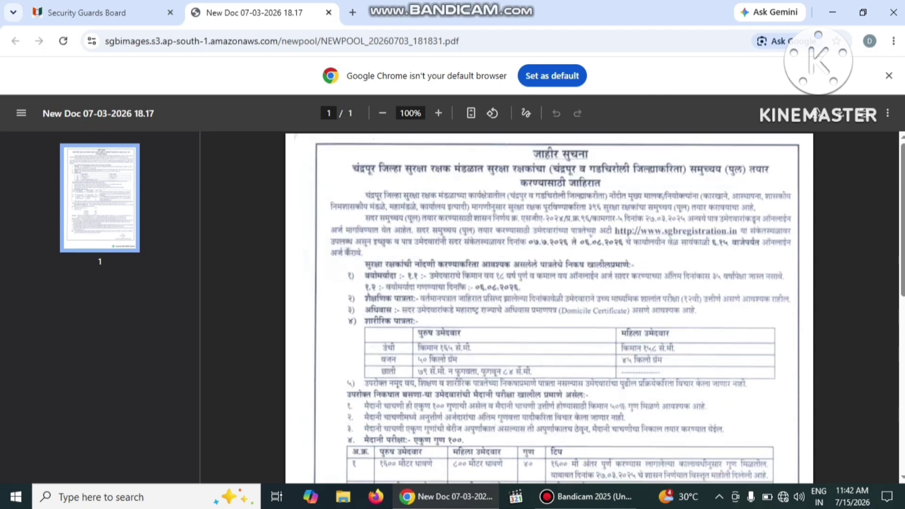
# - Open the application login from the Security Guards Board registration notice and log in with the account password and a refreshed captcha
pyautogui.hotkey('ctrl', 'shift', 'Tab')
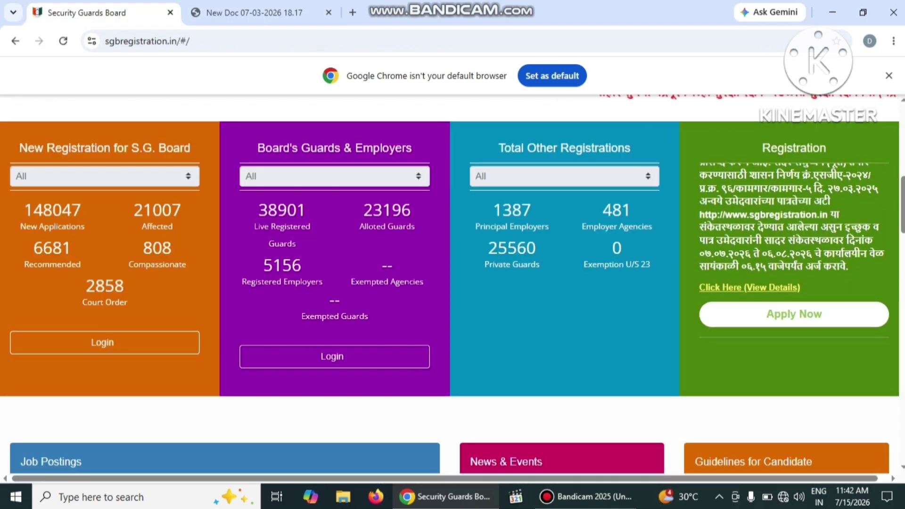
pyautogui.click(795, 308)
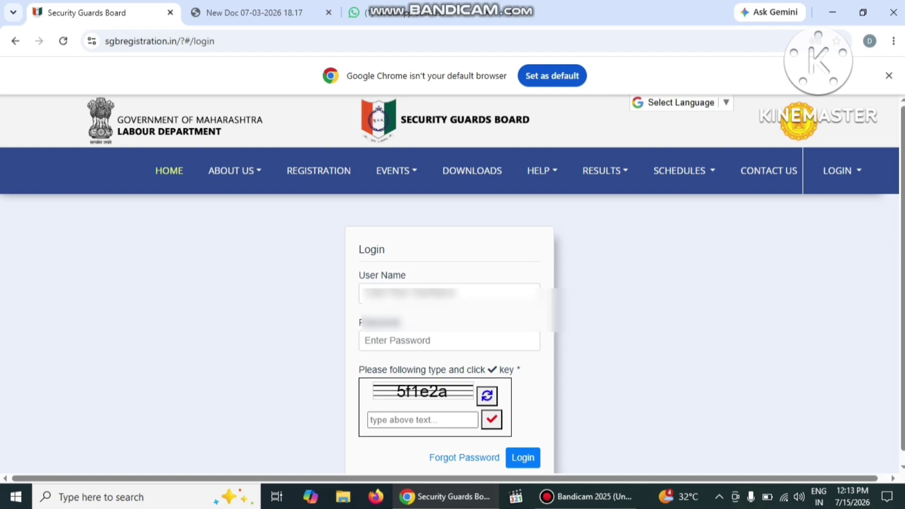
pyautogui.click(450, 294)
pyautogui.click(450, 340)
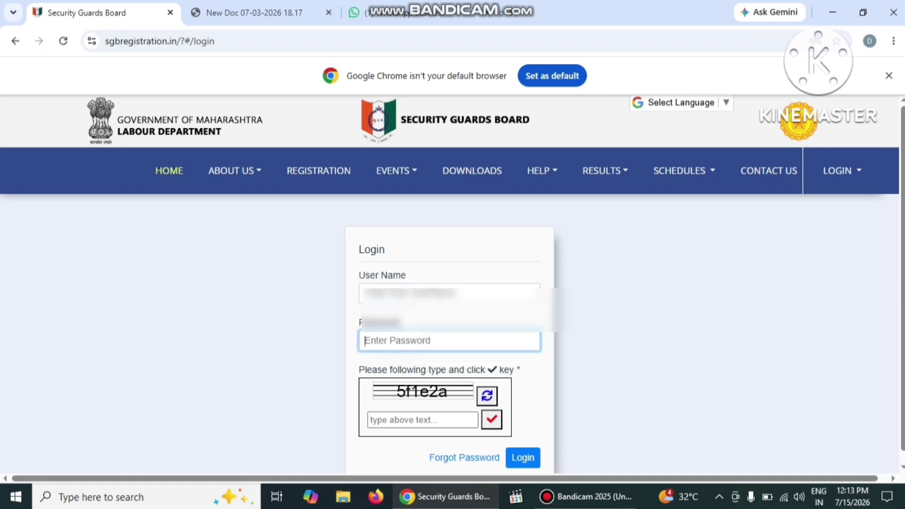
pyautogui.write('•••••')
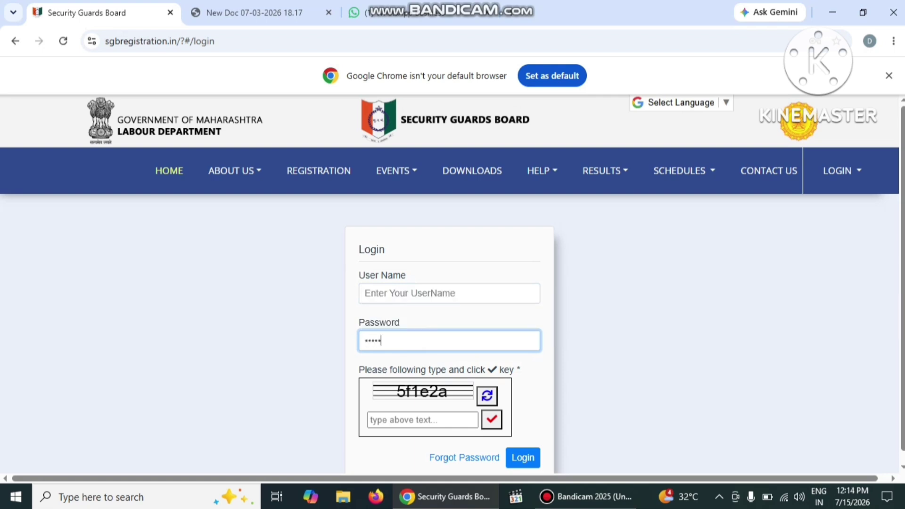
pyautogui.write('•••')
pyautogui.click(423, 419)
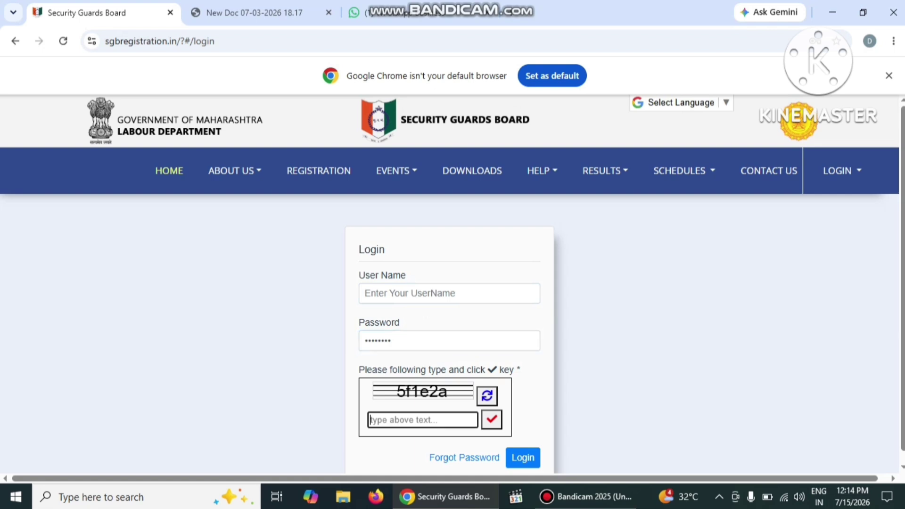
pyautogui.click(487, 396)
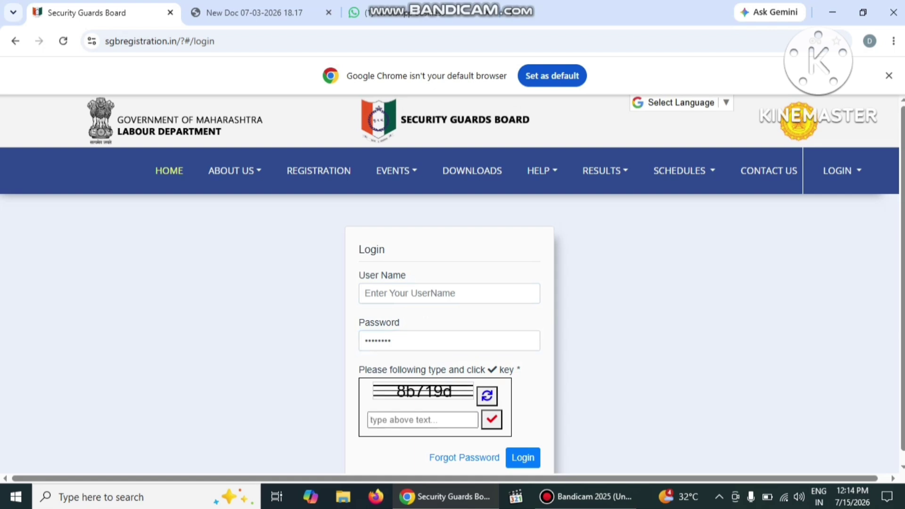
pyautogui.click(488, 396)
pyautogui.click(423, 419)
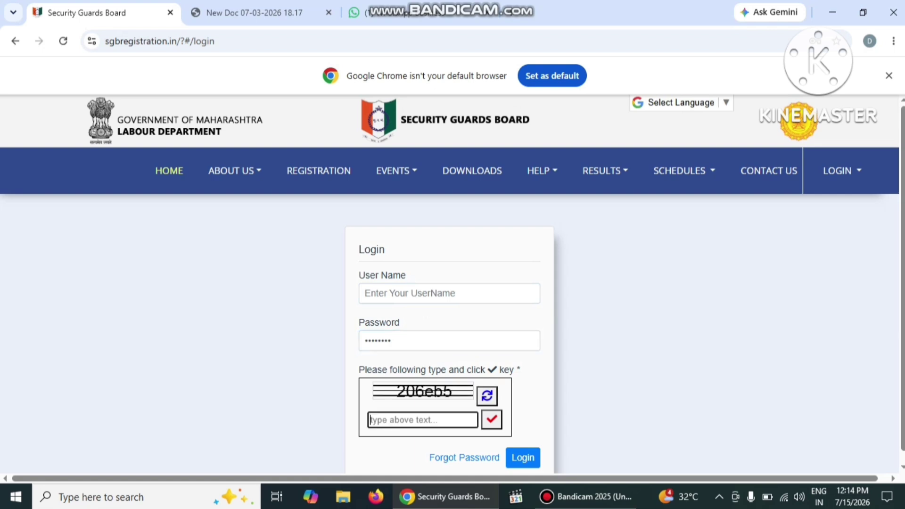
pyautogui.write('20')
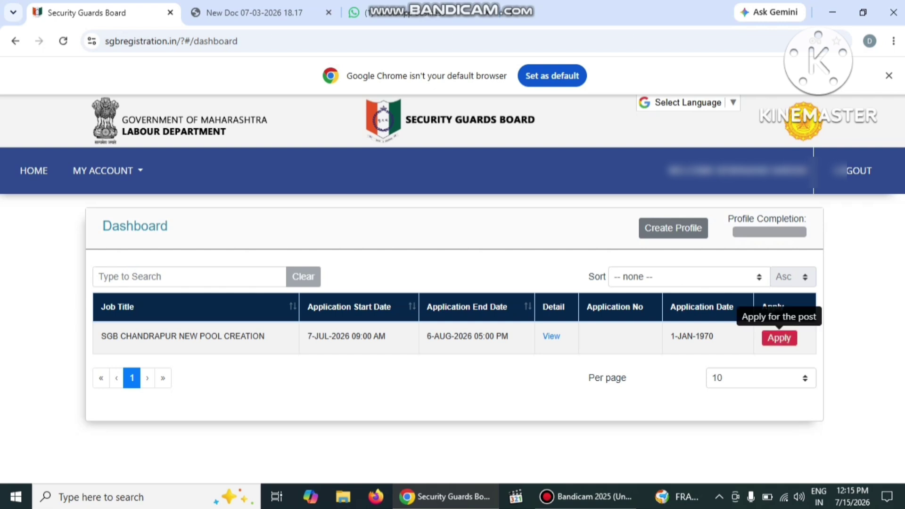
# - Apply for the SGB CHANDRAPUR NEW POOL CREATION post and proceed to the applicant profile's Personal Details
pyautogui.click(779, 338)
pyautogui.click(509, 338)
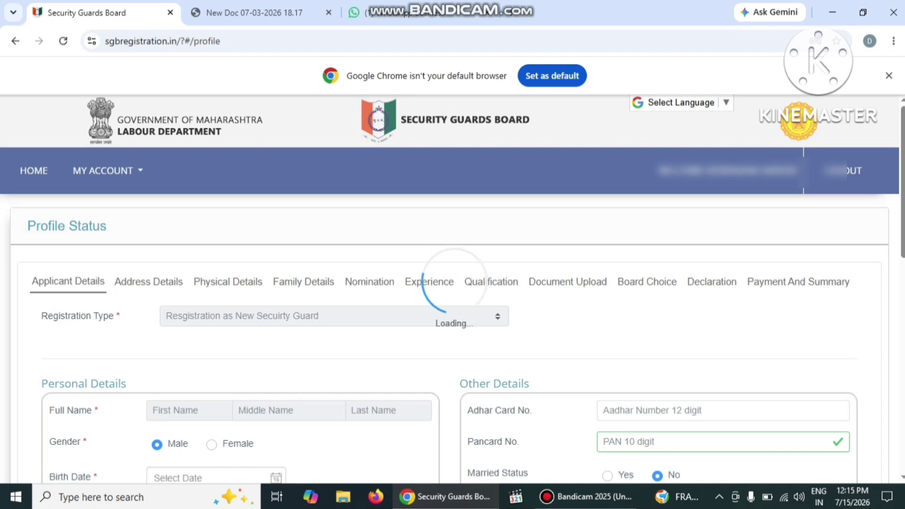
pyautogui.scroll(-4, 452, 283)
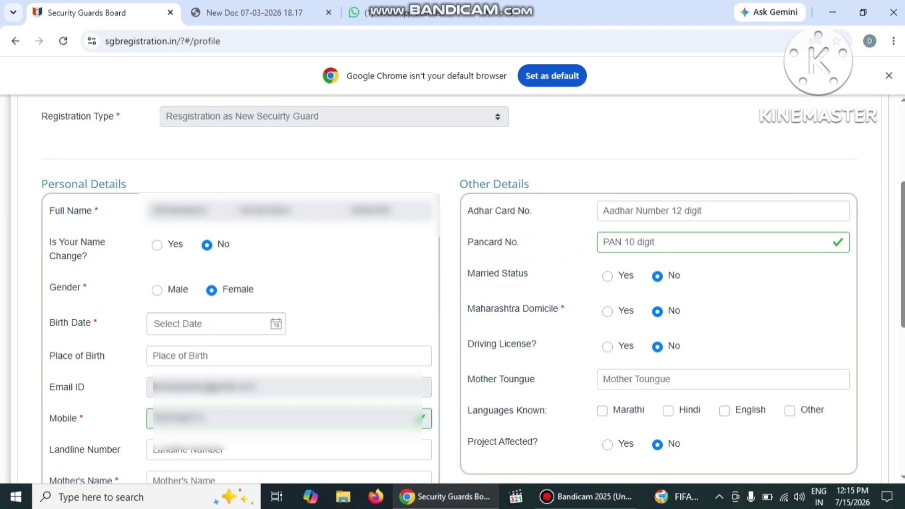
# - Try the Yes and No answers to the name-change question in Personal Details, leaving the gender as Male
pyautogui.click(156, 244)
pyautogui.click(207, 244)
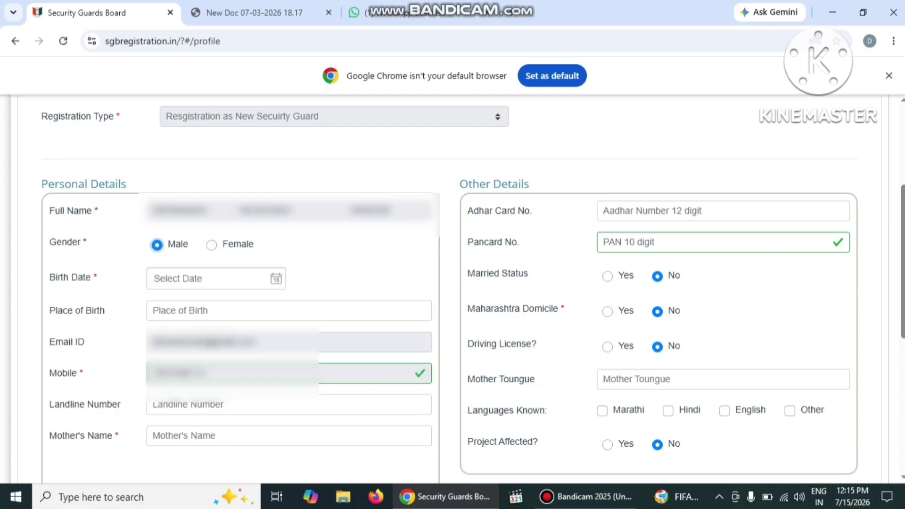
pyautogui.scroll(-2, 453, 283)
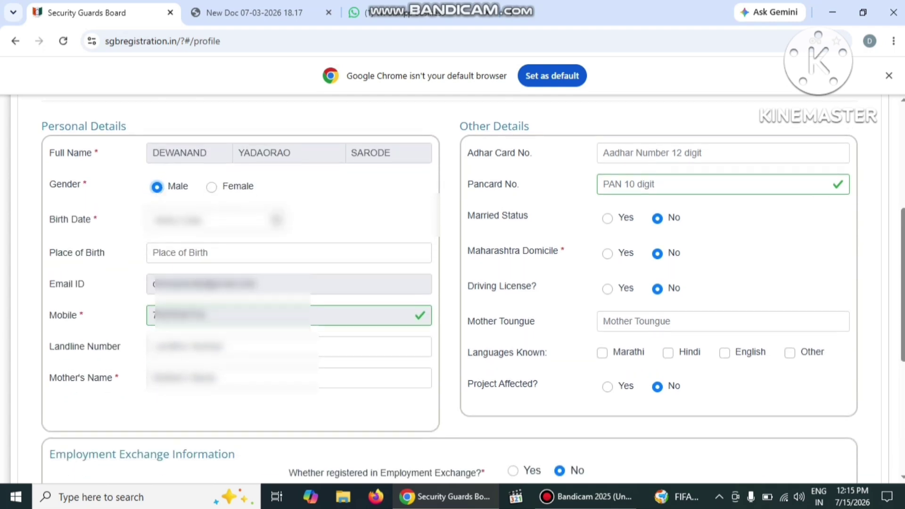
pyautogui.scroll(1, 452, 283)
pyautogui.click(216, 279)
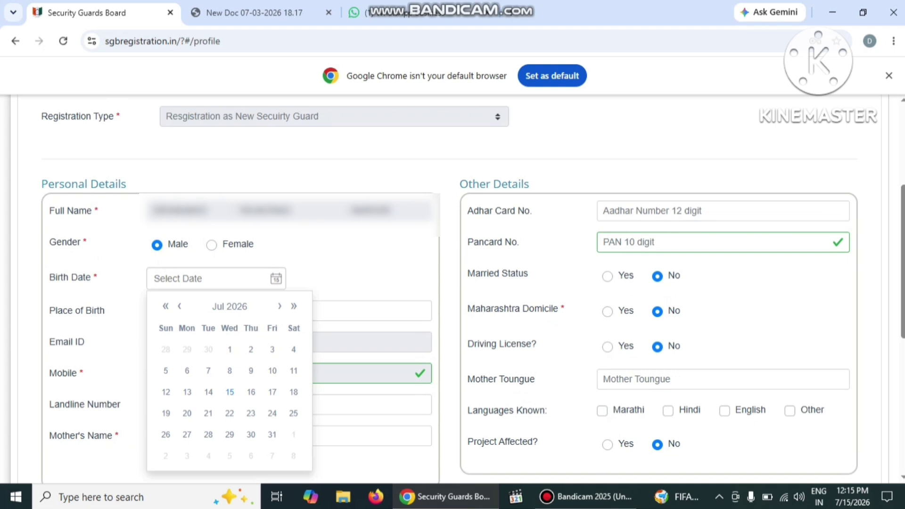
pyautogui.click(239, 307)
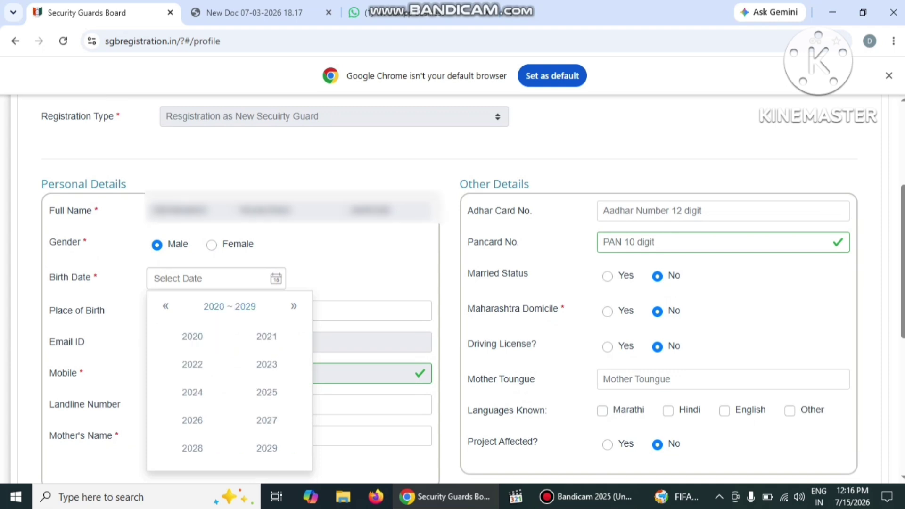
pyautogui.press('Escape')
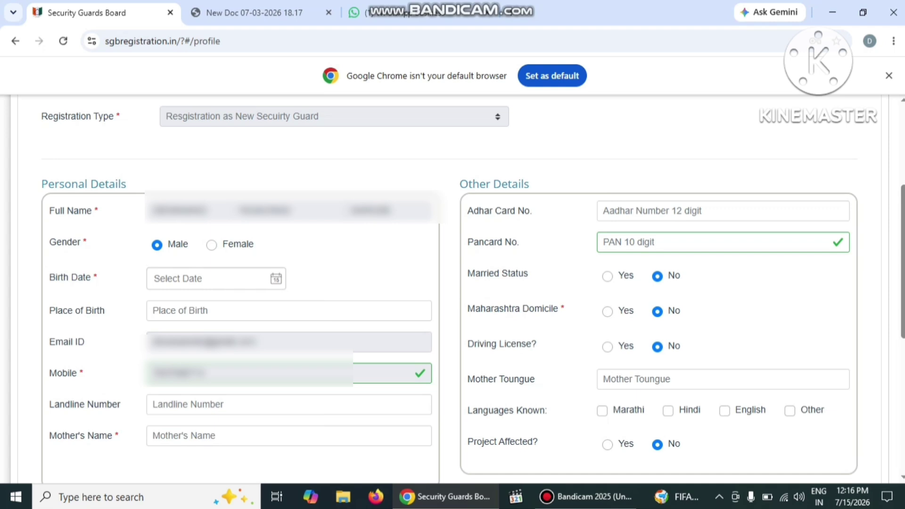
# - Review the applicant form's personal fields, such as place of birth and mother's name, and the employment exchange and caste/category sections
pyautogui.moveTo(56, 311); pyautogui.dragTo(105, 311)
pyautogui.click(212, 311)
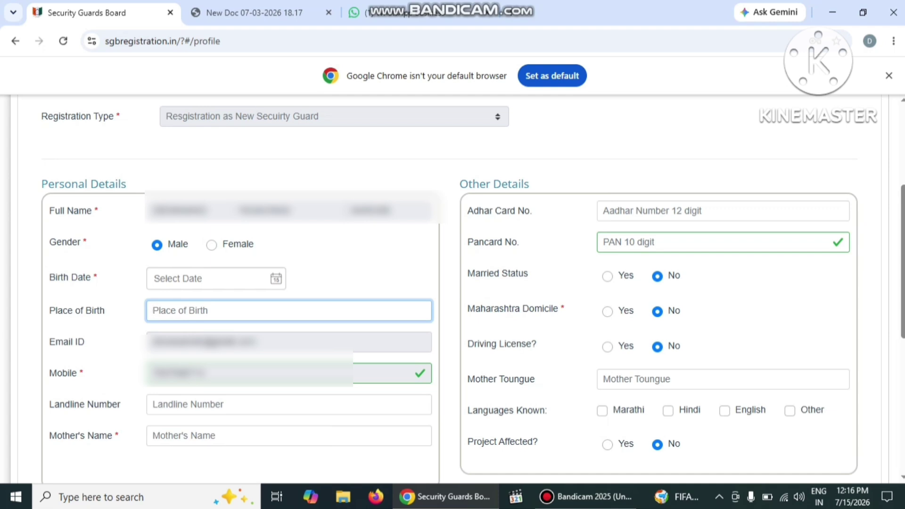
pyautogui.scroll(-2, 453, 298)
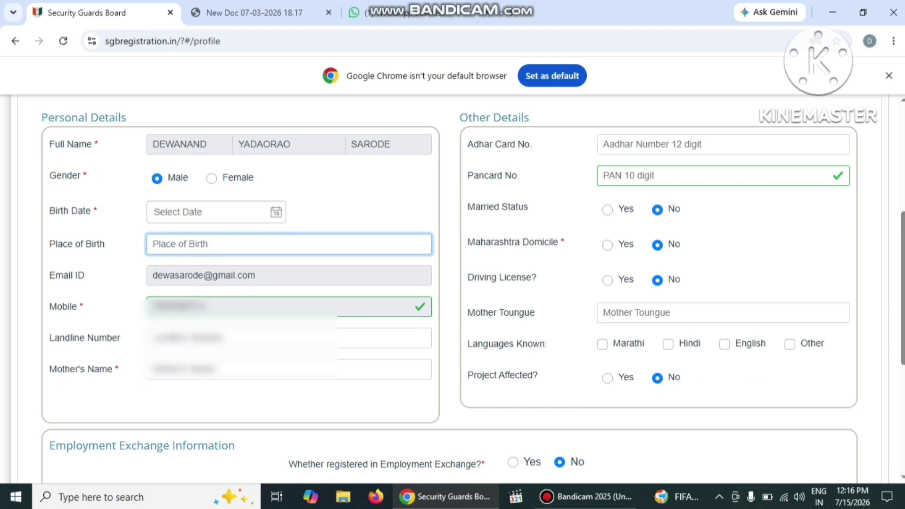
pyautogui.moveTo(57, 369); pyautogui.dragTo(121, 369)
pyautogui.click(289, 244)
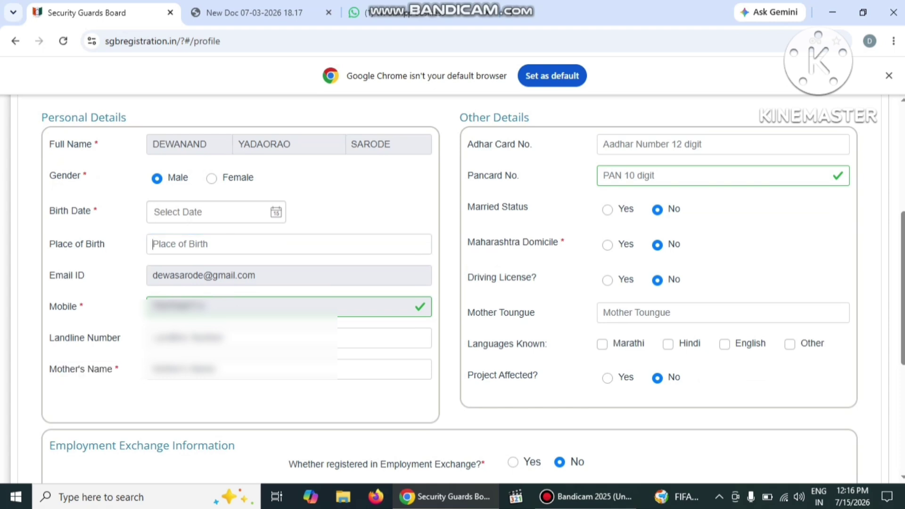
pyautogui.scroll(-3, 453, 283)
pyautogui.scroll(4, 452, 283)
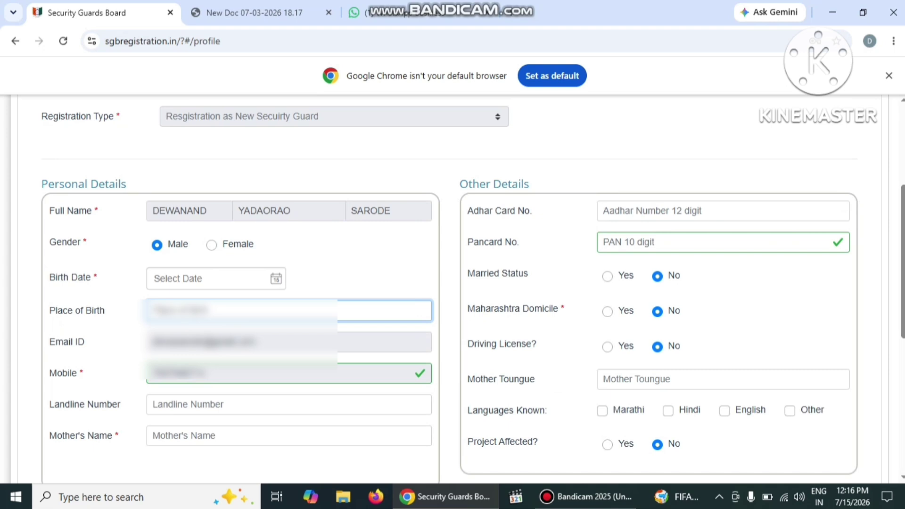
pyautogui.scroll(-7, 453, 283)
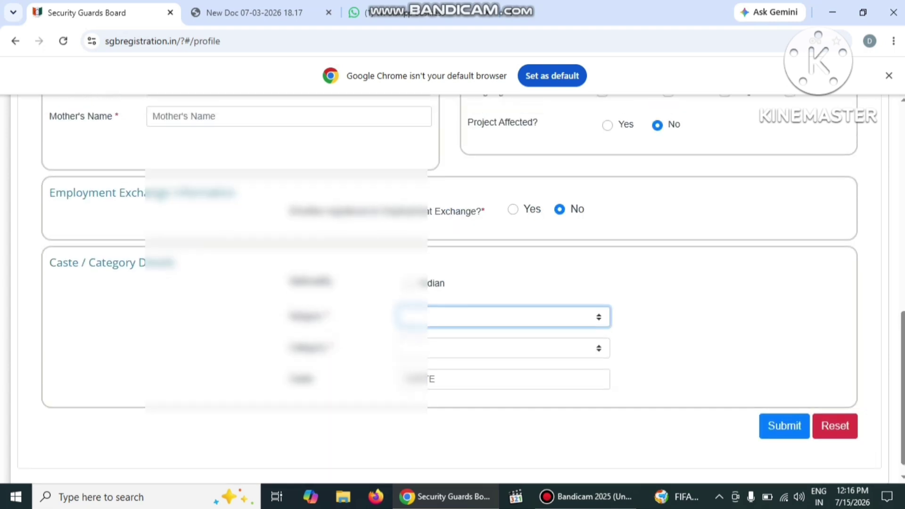
pyautogui.scroll(7, 453, 283)
# - Set Married Status to No and Maharashtra Domicile to Yes in Other Details
pyautogui.moveTo(473, 239); pyautogui.dragTo(519, 240)
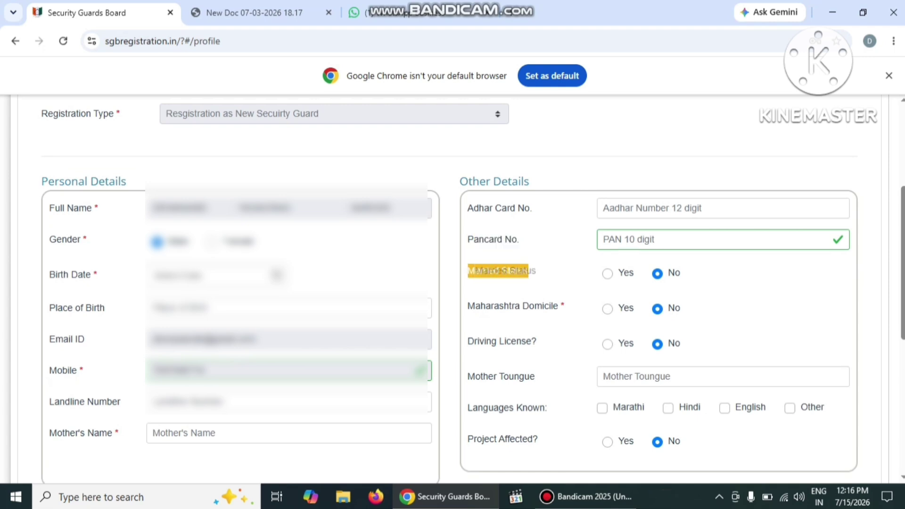
pyautogui.click(607, 273)
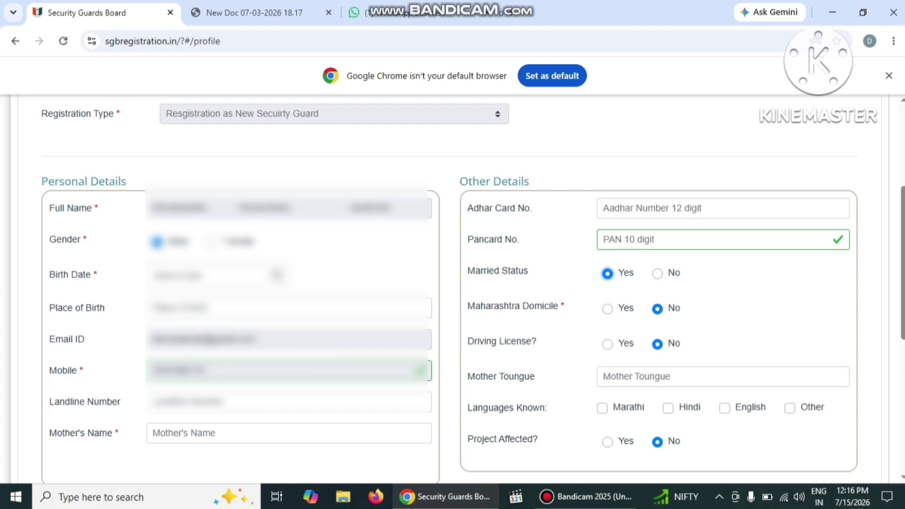
pyautogui.click(657, 274)
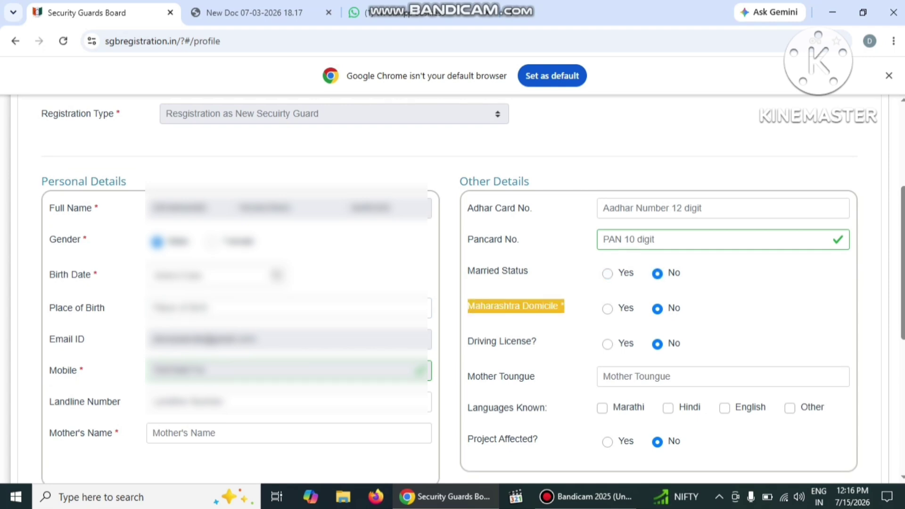
pyautogui.click(608, 309)
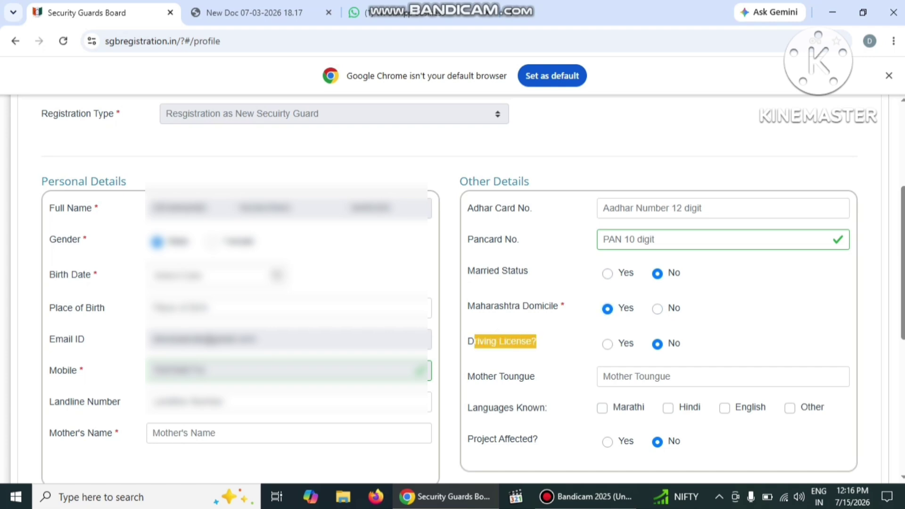
# - Leave the mother tongue blank and select Marathi and Hindi as the languages known
pyautogui.scroll(-1, 453, 283)
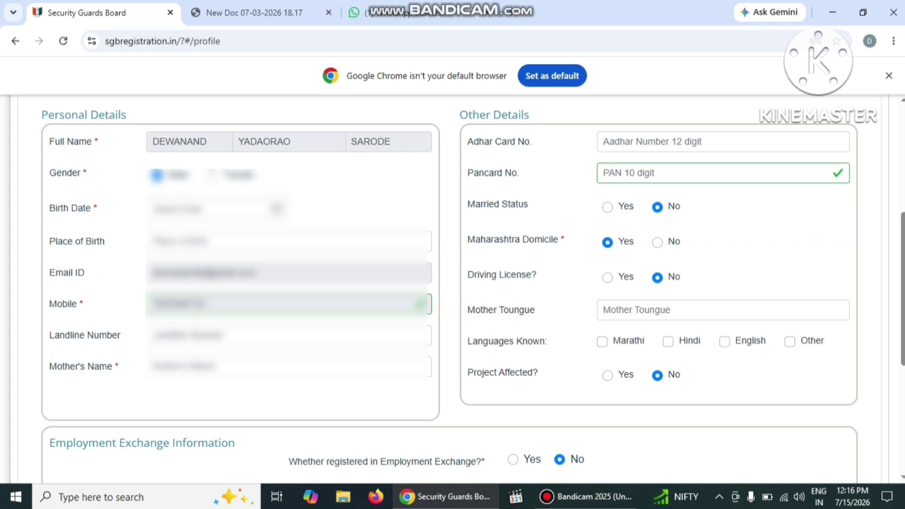
pyautogui.click(604, 309)
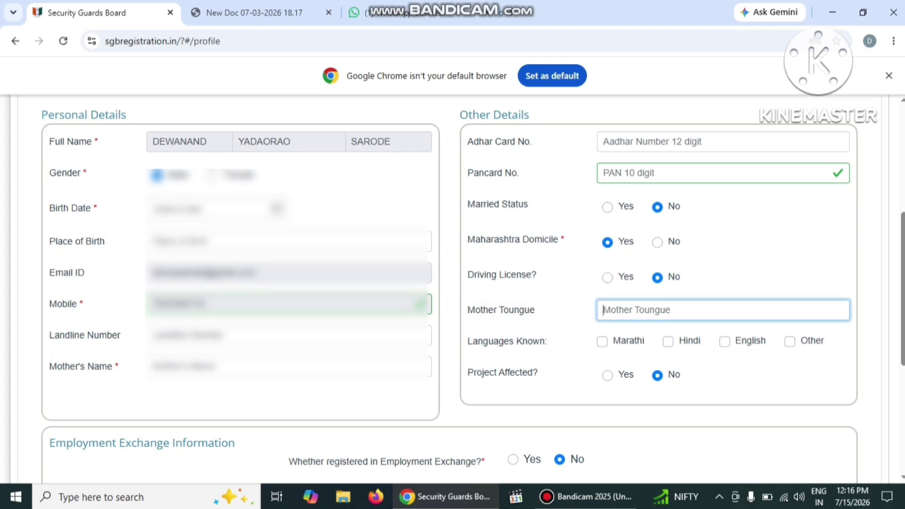
pyautogui.press('Tab')
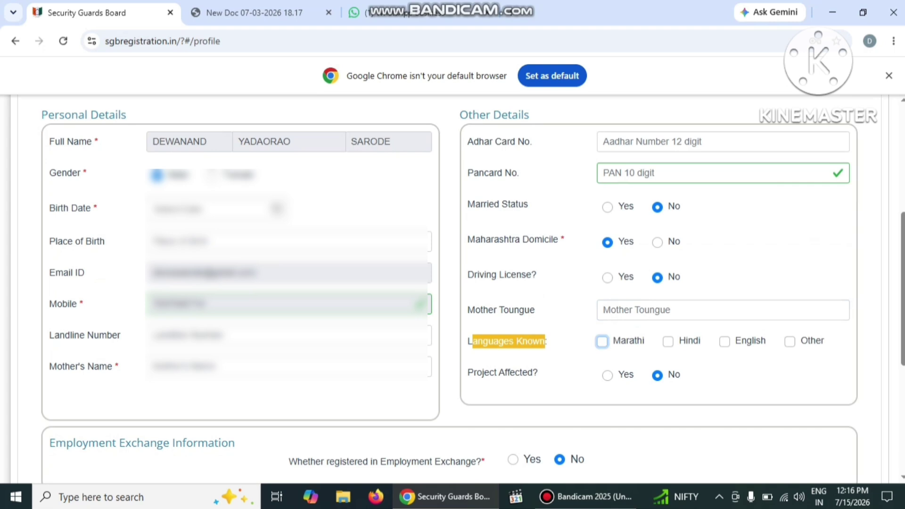
pyautogui.press('space')
pyautogui.click(668, 342)
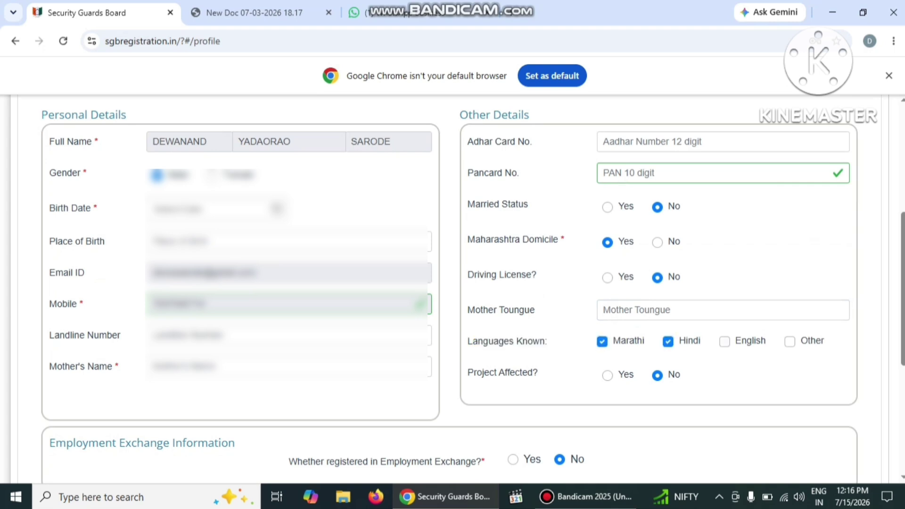
# - Add English to the languages known, then try Yes for employment exchange registration and set it back to No
pyautogui.click(725, 341)
pyautogui.scroll(-2, 452, 283)
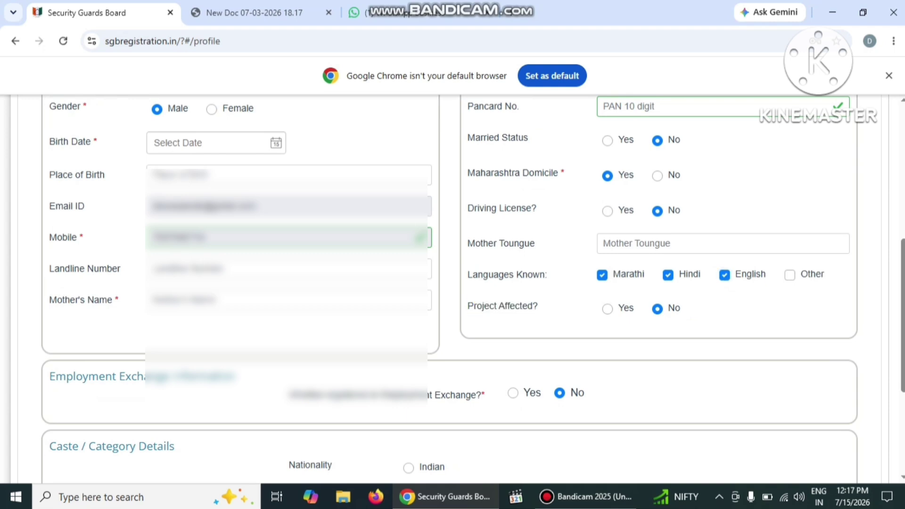
pyautogui.scroll(-1, 453, 283)
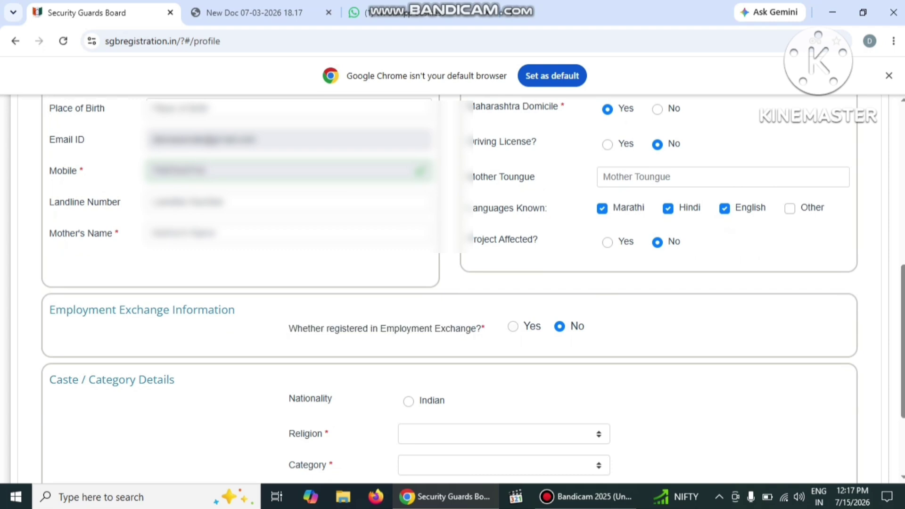
pyautogui.click(513, 327)
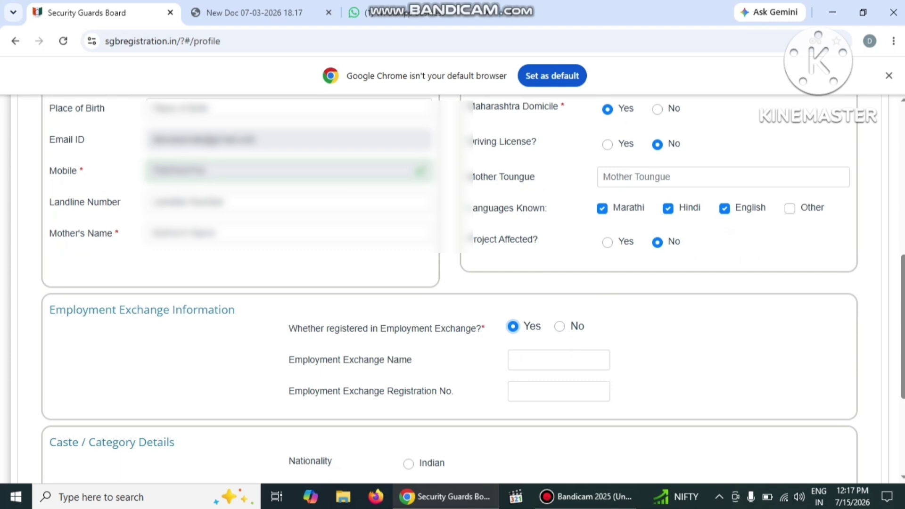
pyautogui.click(559, 392)
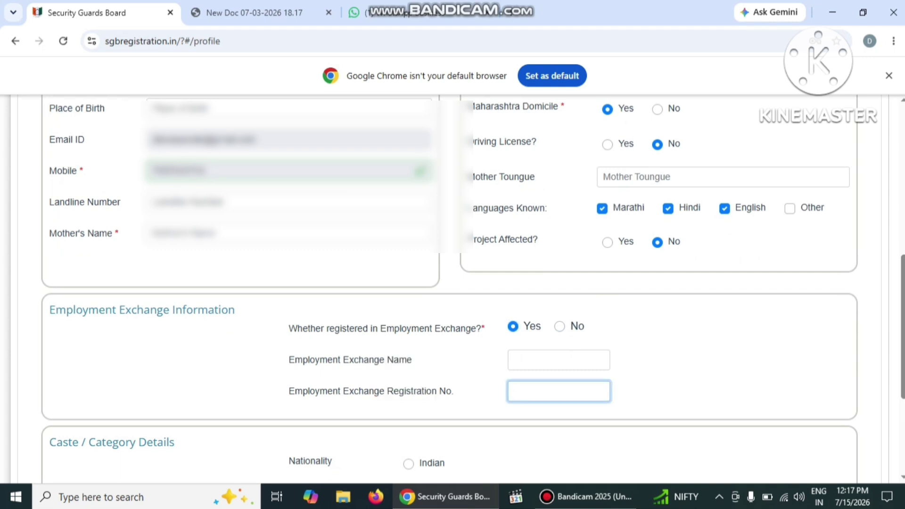
pyautogui.click(560, 327)
# - Set the nationality to Indian and the religion to Hindu in Caste / Category Details
pyautogui.scroll(-3, 453, 283)
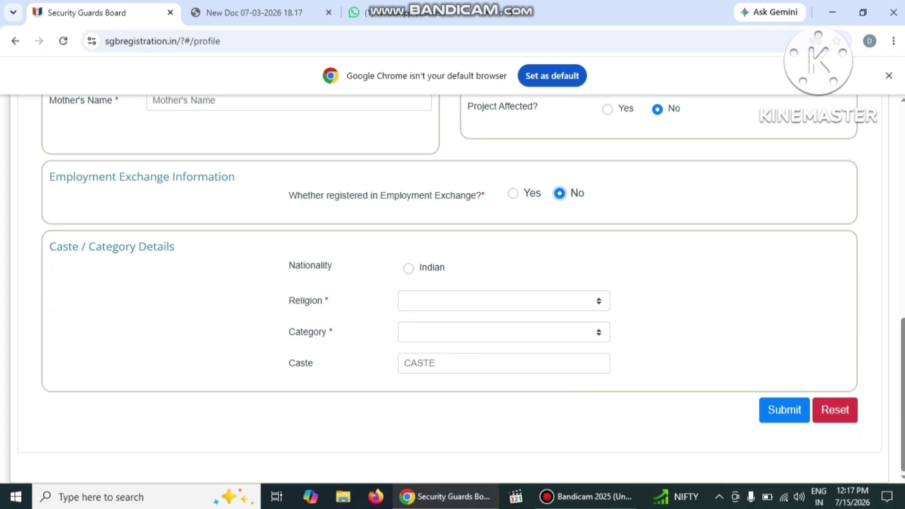
pyautogui.click(409, 268)
pyautogui.click(504, 301)
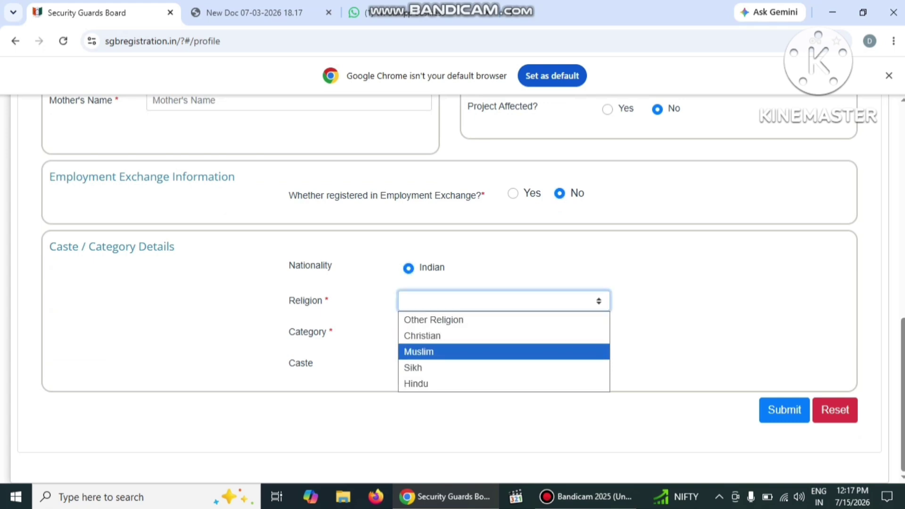
pyautogui.press('Return')
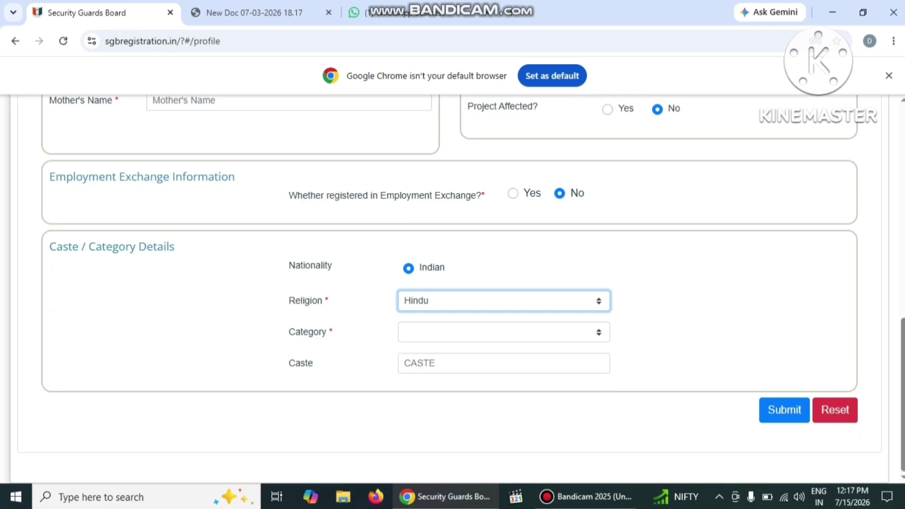
# - Set the caste category to OBC
pyautogui.click(504, 332)
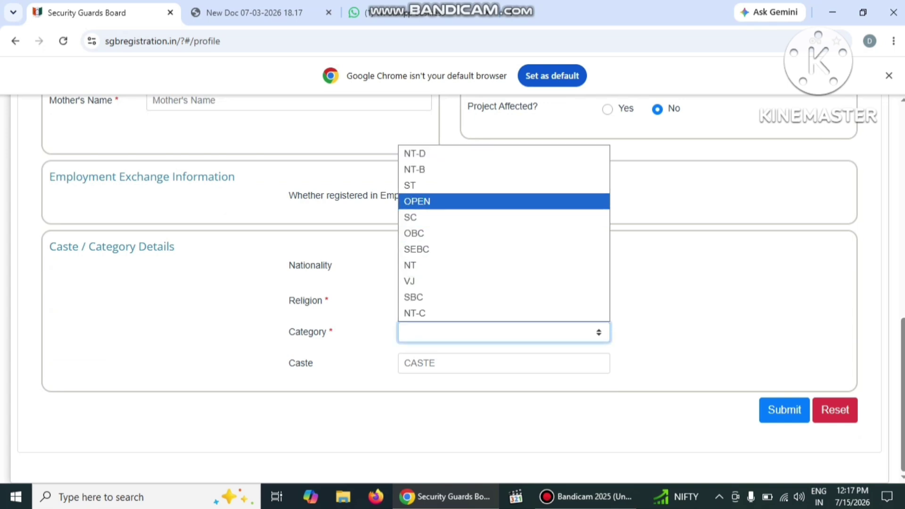
pyautogui.press('Down')
pyautogui.press('Up')
pyautogui.press('Up')
pyautogui.press('Up')
pyautogui.press('Up')
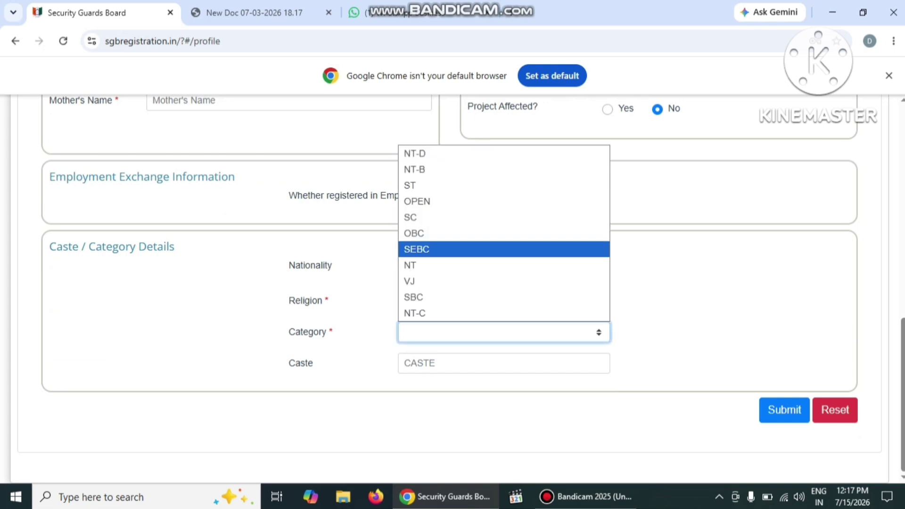
pyautogui.press('Up')
pyautogui.press('Return')
# - Submit the applicant details and proceed to the Address Details section
pyautogui.press('Tab')
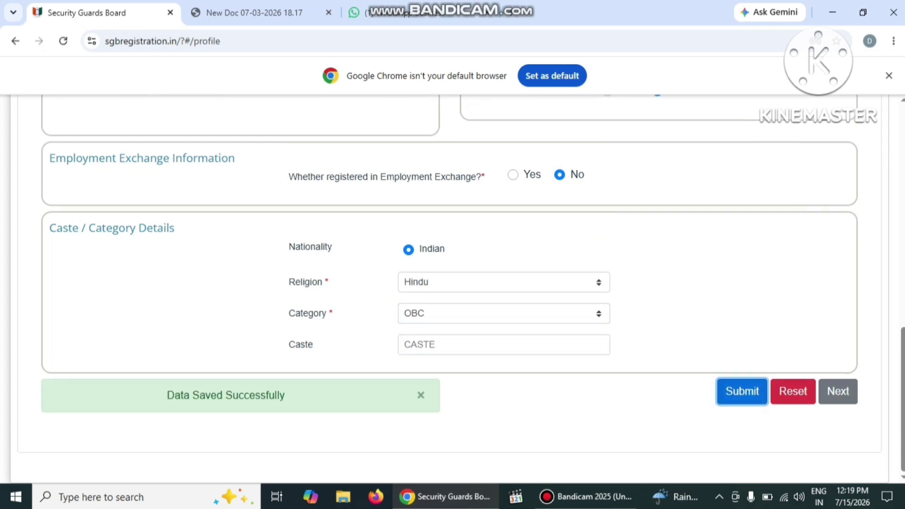
pyautogui.press('Tab')
pyautogui.press('Tab')
pyautogui.press('Return')
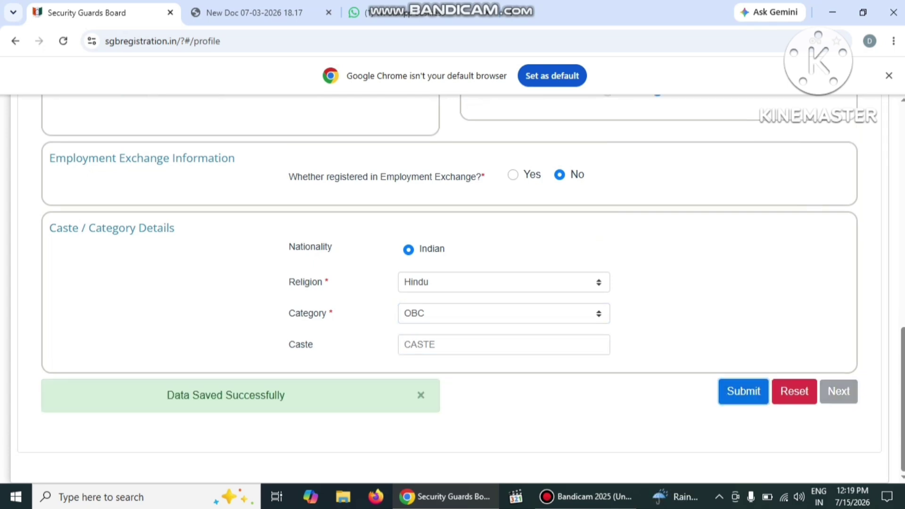
# - Set the correspondence address state to Maharashtra
pyautogui.click(304, 347)
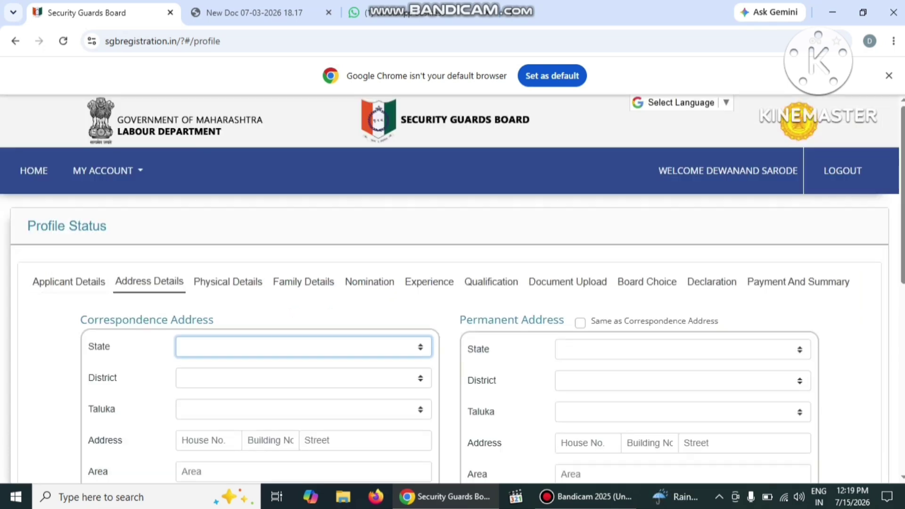
pyautogui.press('Up')
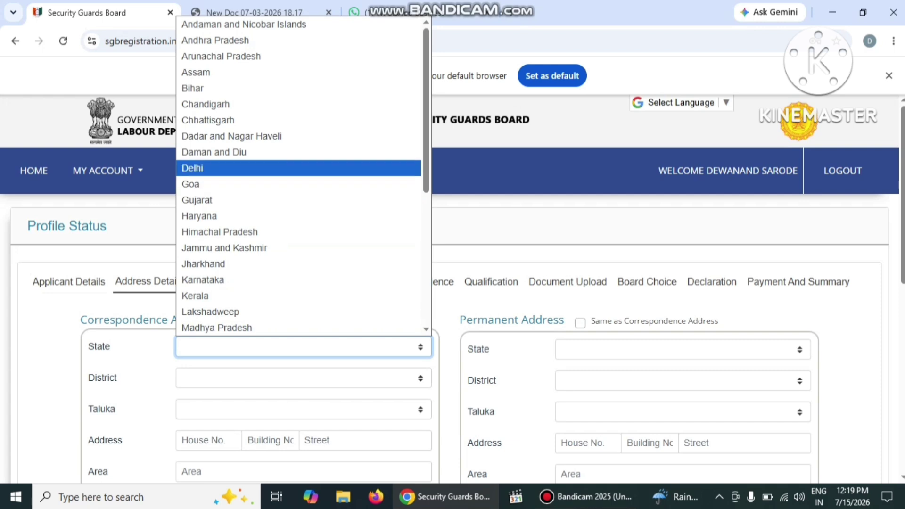
pyautogui.press('m')
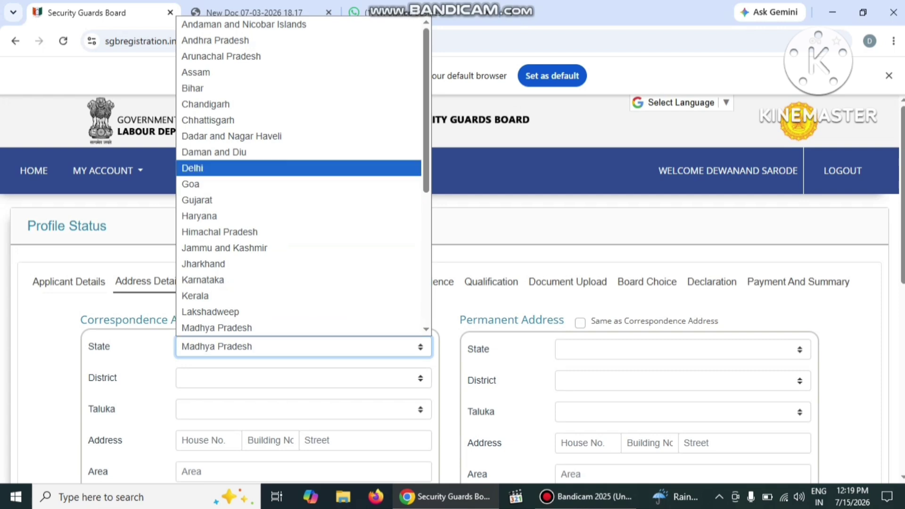
pyautogui.press('Down')
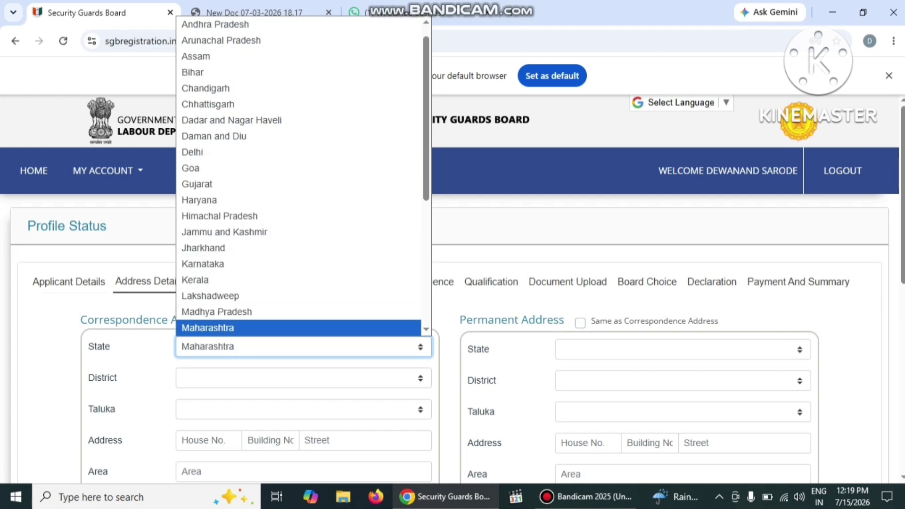
pyautogui.press('Return')
# - Set the correspondence address district to Chandrapur and the taluka to Chimur
pyautogui.scroll(-1, 453, 289)
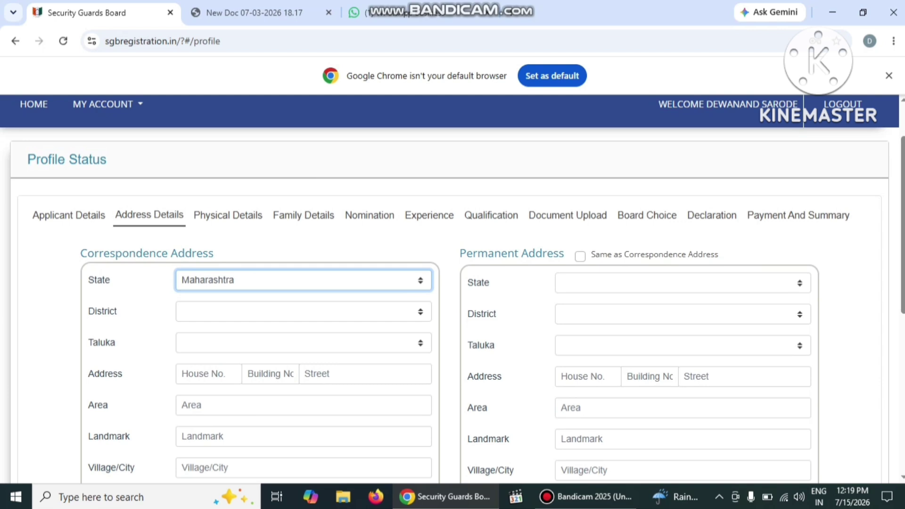
pyautogui.click(303, 312)
pyautogui.press('n')
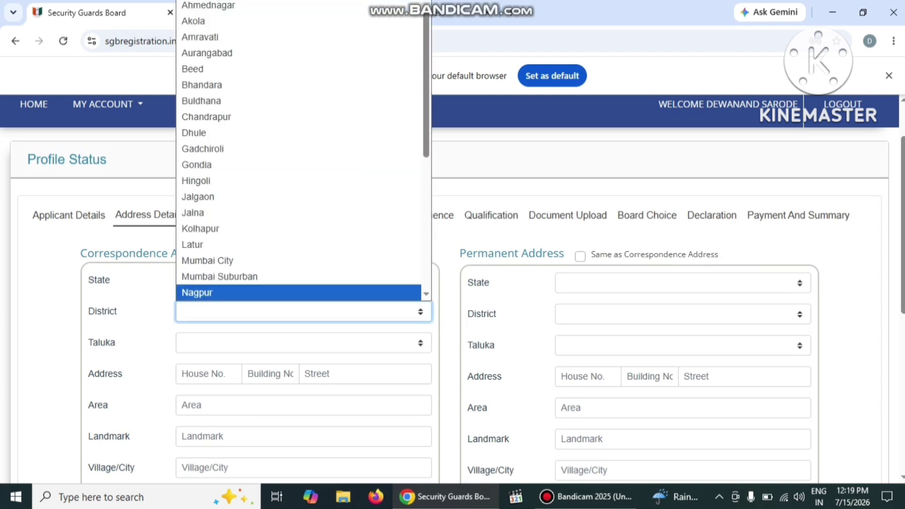
pyautogui.press('c')
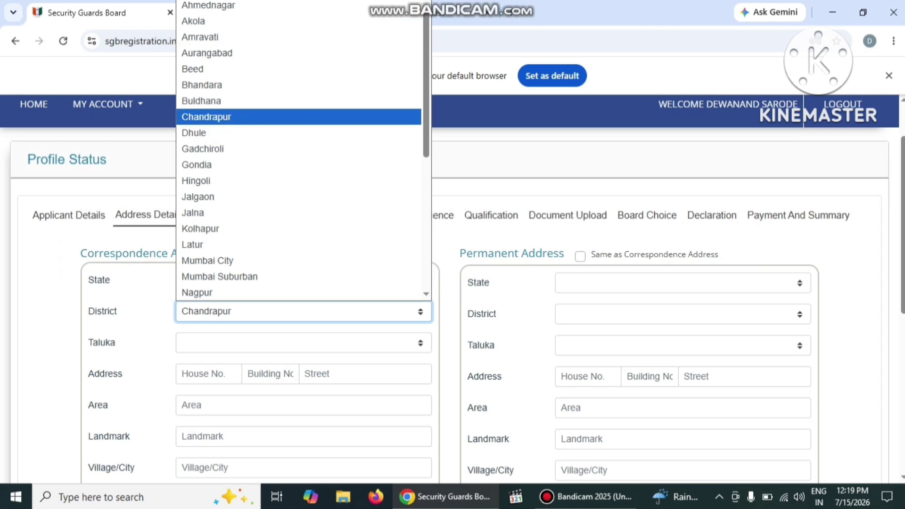
pyautogui.click(207, 117)
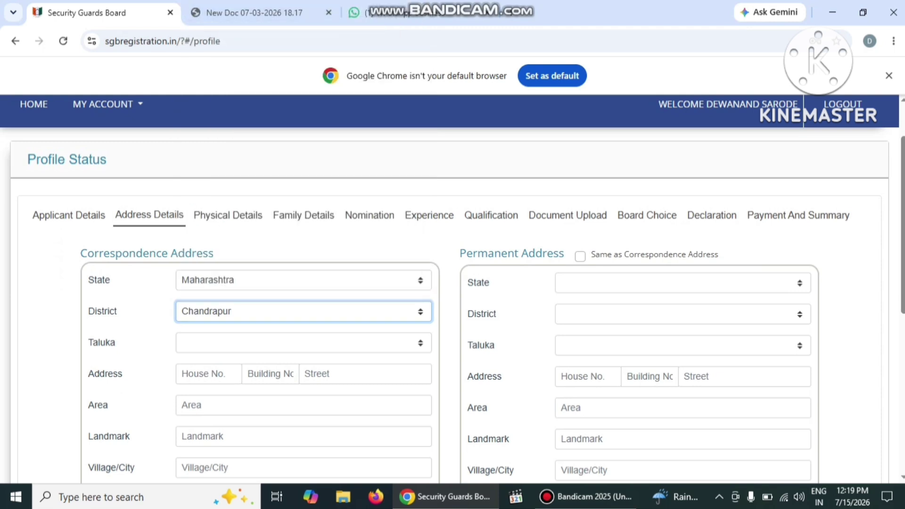
pyautogui.click(304, 343)
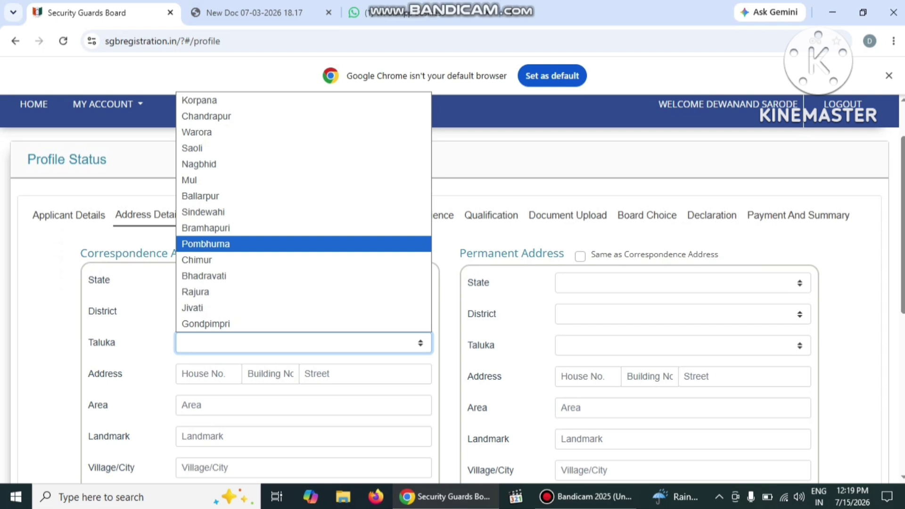
pyautogui.click(208, 260)
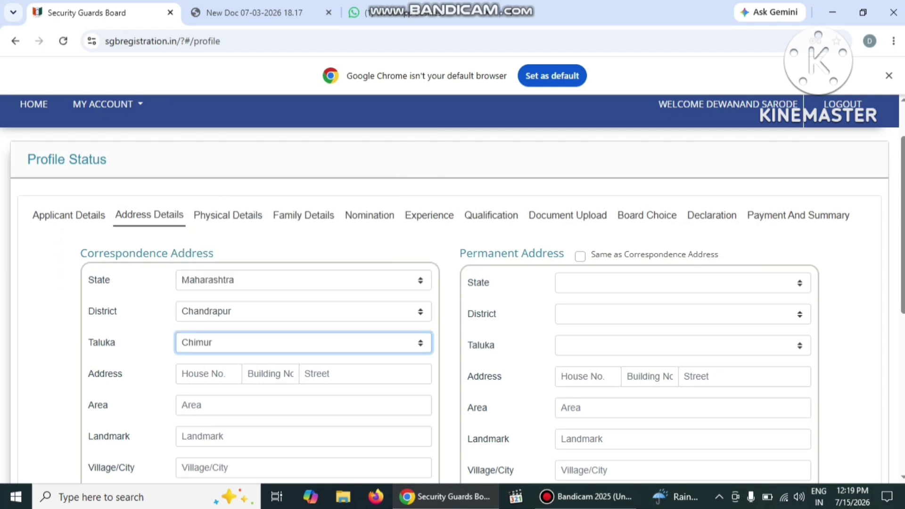
# - Examine the correspondence address fields from house number to pin code and the option to reuse them as the permanent address
pyautogui.scroll(-1, 453, 288)
pyautogui.click(207, 307)
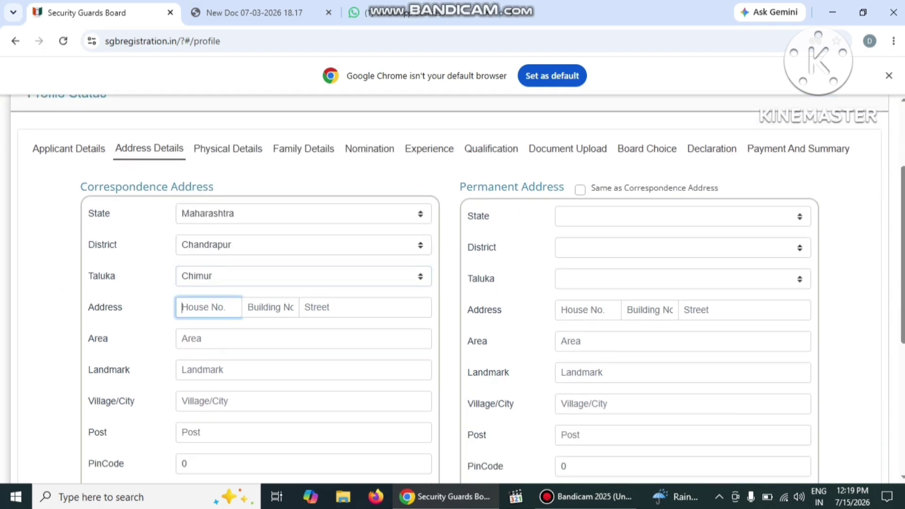
pyautogui.click(254, 339)
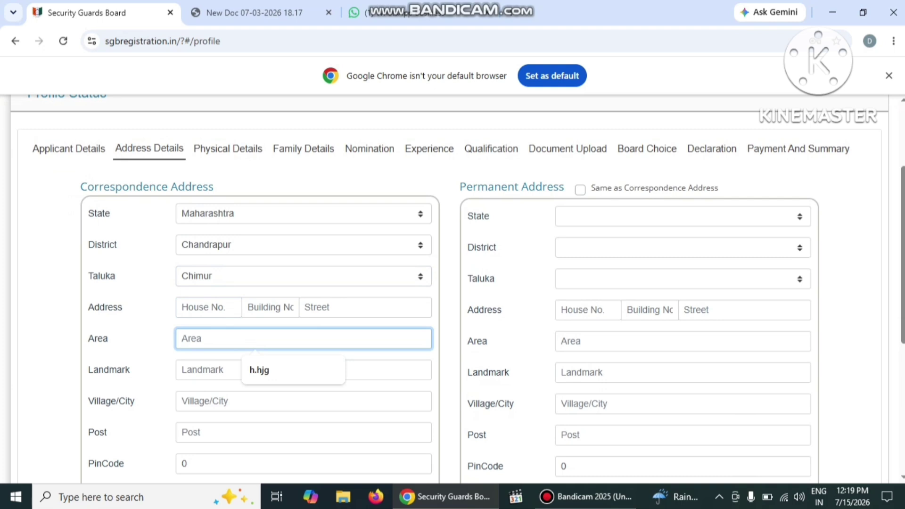
pyautogui.click(450, 330)
pyautogui.scroll(-2, 453, 289)
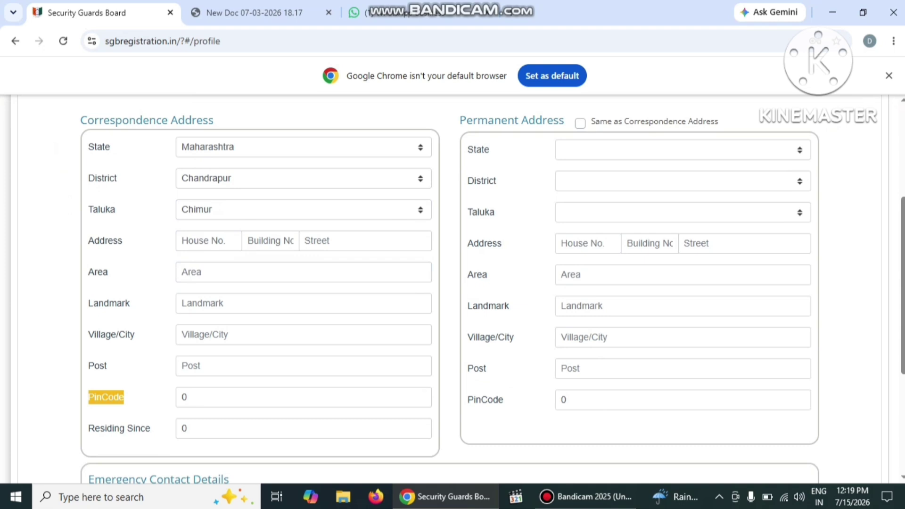
pyautogui.scroll(1, 421, 398)
pyautogui.scroll(1, 453, 288)
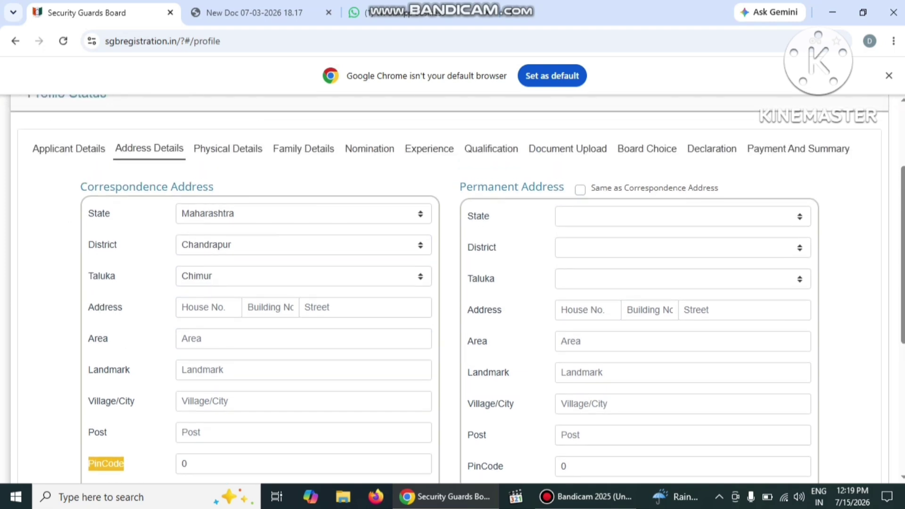
pyautogui.click(580, 190)
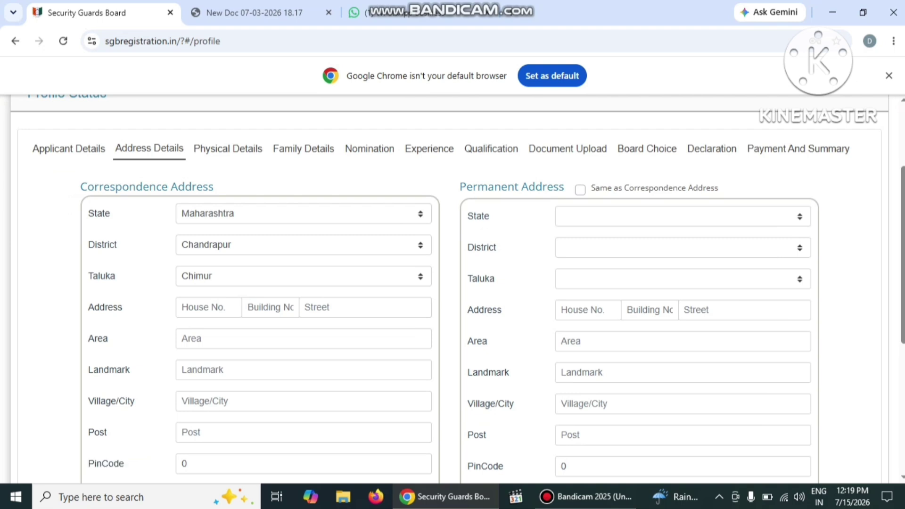
# - Examine the required emergency contact fields: contact person's name, address, mobile number and relation
pyautogui.scroll(-2, 453, 289)
pyautogui.scroll(-1, 453, 289)
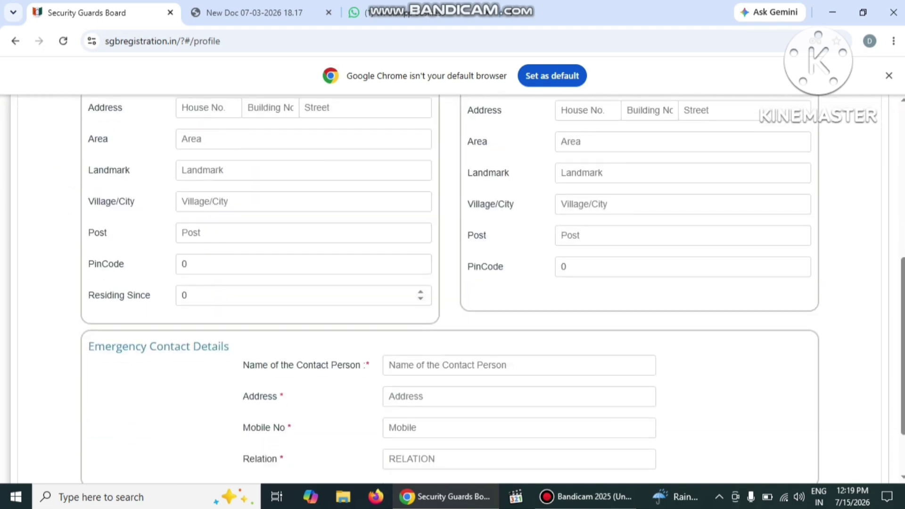
pyautogui.scroll(-1, 452, 289)
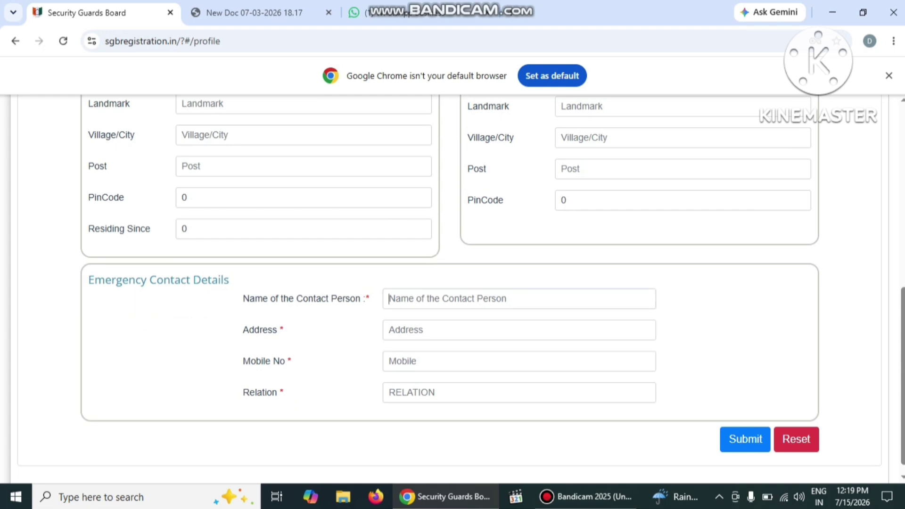
pyautogui.click(415, 302)
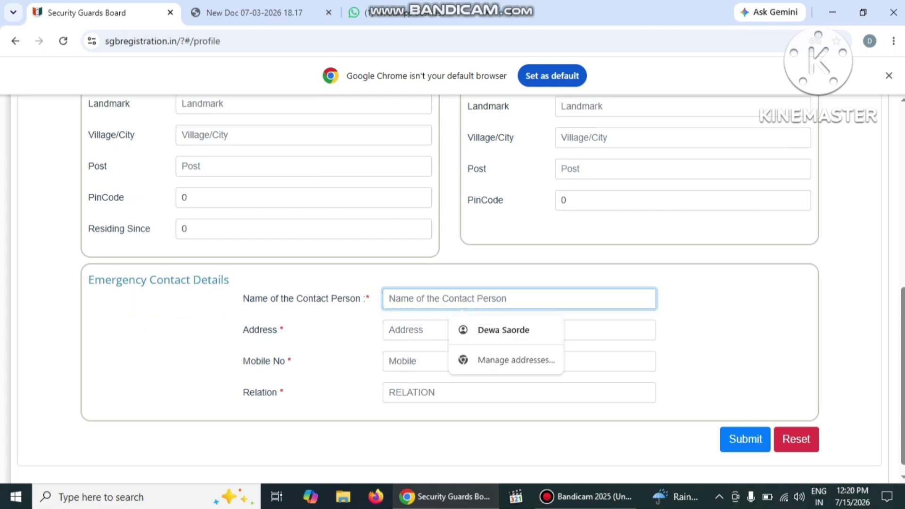
pyautogui.click(411, 331)
pyautogui.click(415, 301)
pyautogui.doubleClick(407, 330)
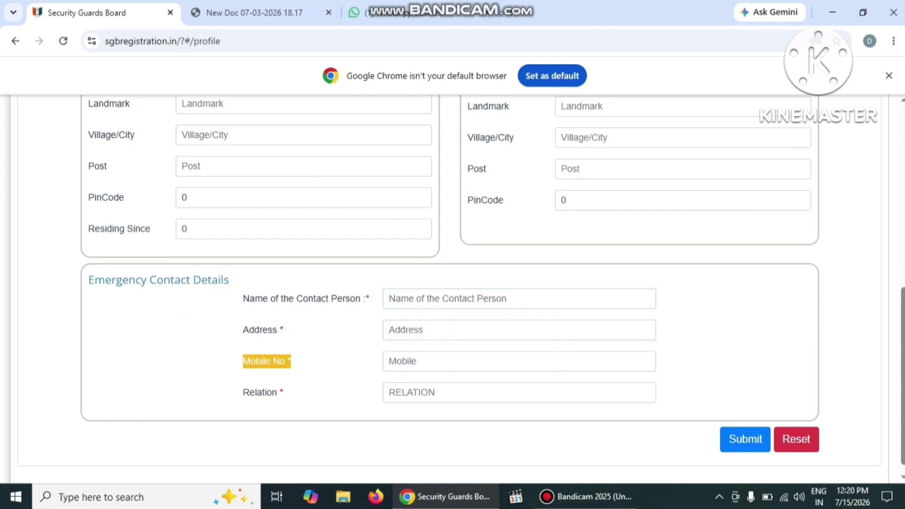
pyautogui.moveTo(244, 393); pyautogui.dragTo(285, 393)
pyautogui.click(425, 393)
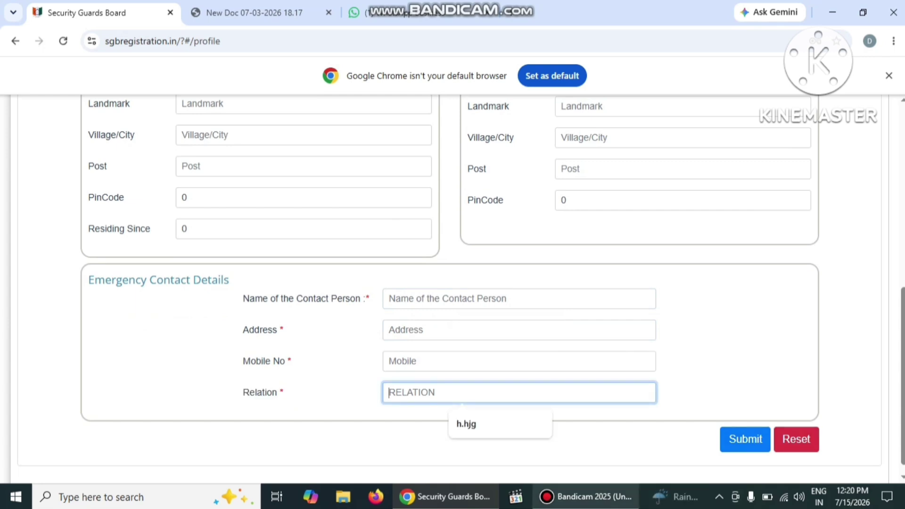
pyautogui.moveTo(586, 497)
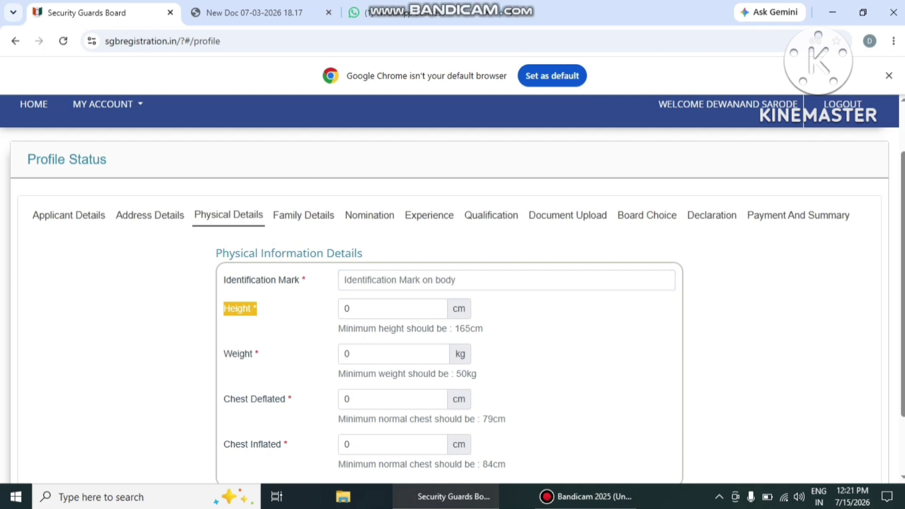
# - Add a brother to the family list with the full name and birth date filled in and gender Male
pyautogui.scroll(-2, 424, 339)
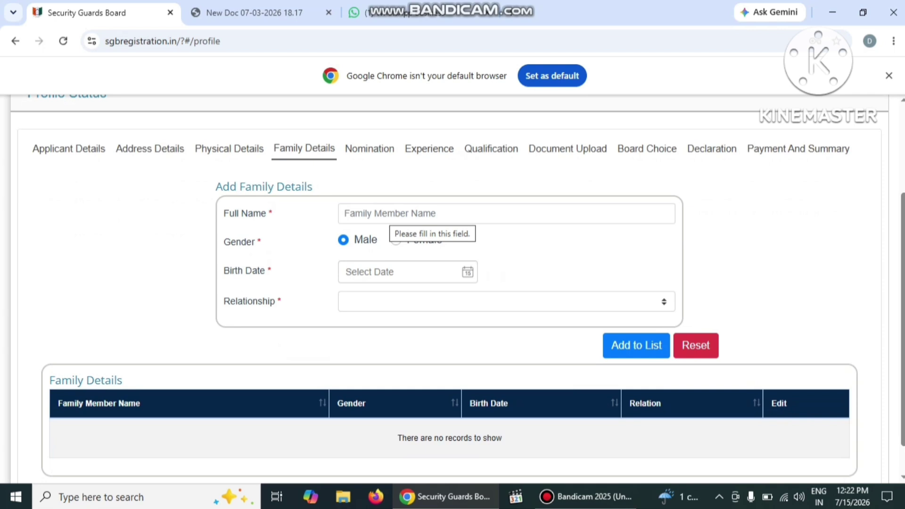
pyautogui.click(391, 215)
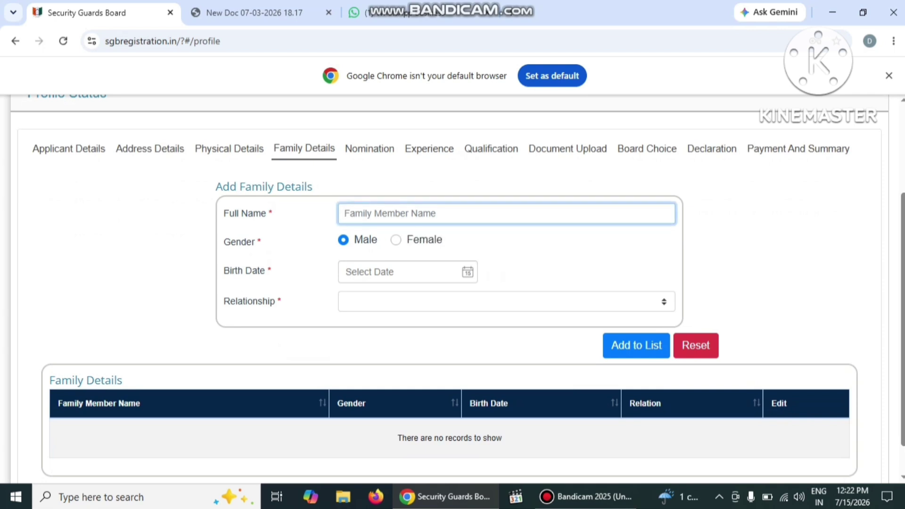
pyautogui.write('gddddgd')
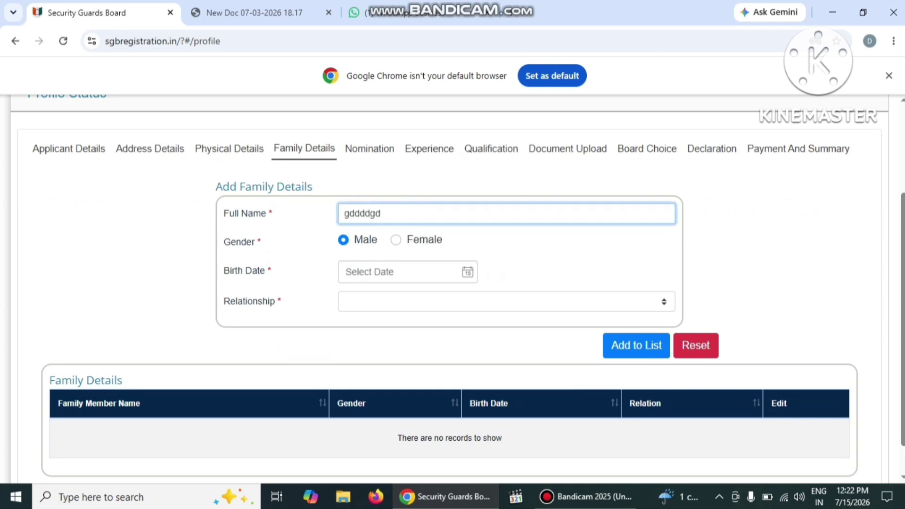
pyautogui.click(408, 272)
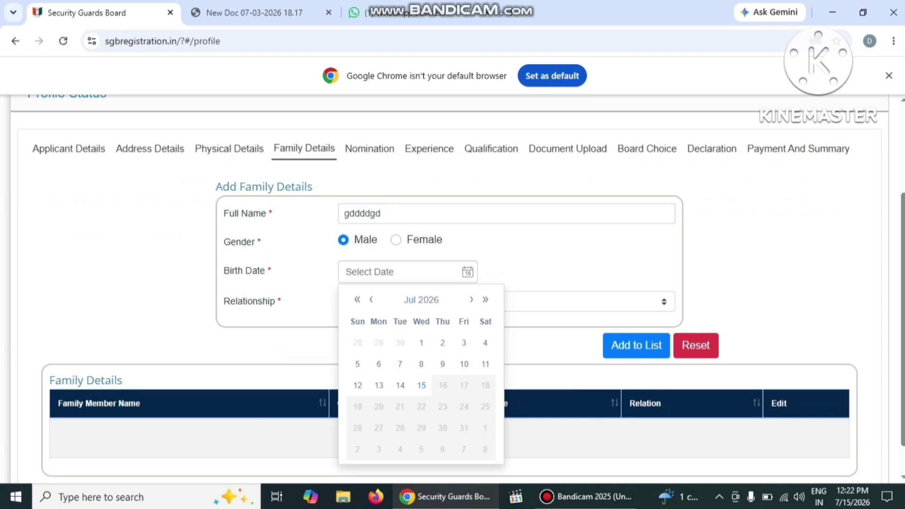
pyautogui.click(421, 300)
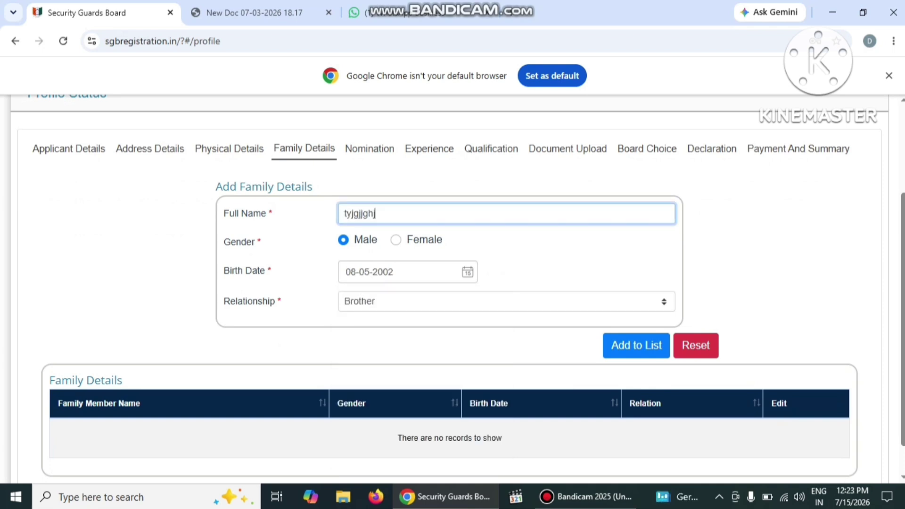
pyautogui.write('jghjghj')
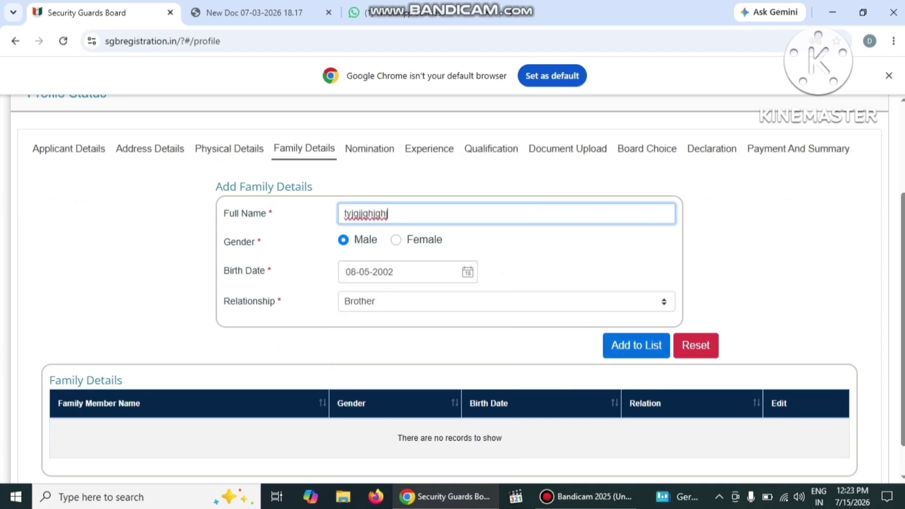
pyautogui.click(637, 346)
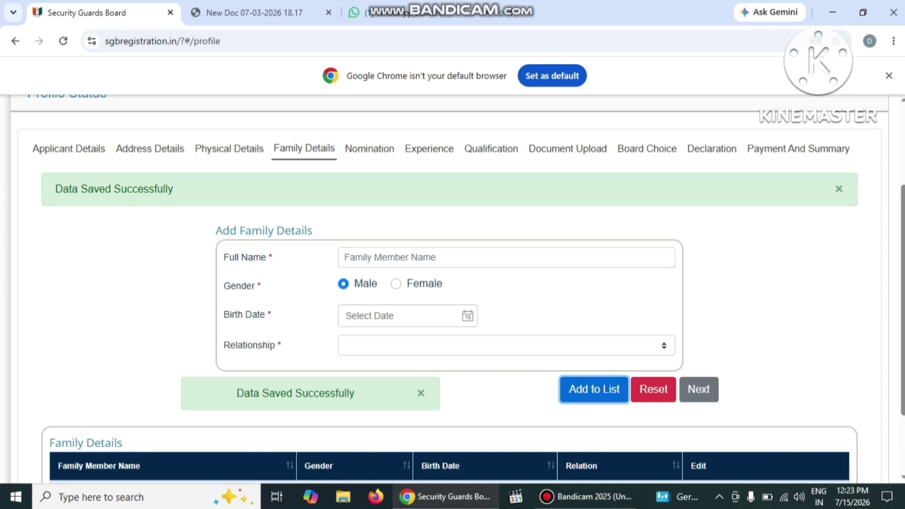
# - Enter a second family member's full name and open the birth date selection
pyautogui.scroll(-2, 453, 287)
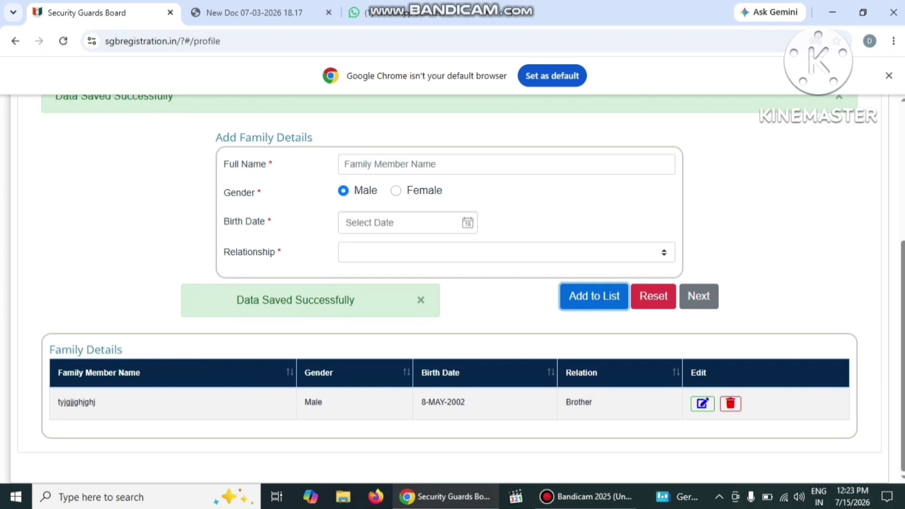
pyautogui.click(411, 164)
pyautogui.write('ghjgjghj')
pyautogui.click(401, 222)
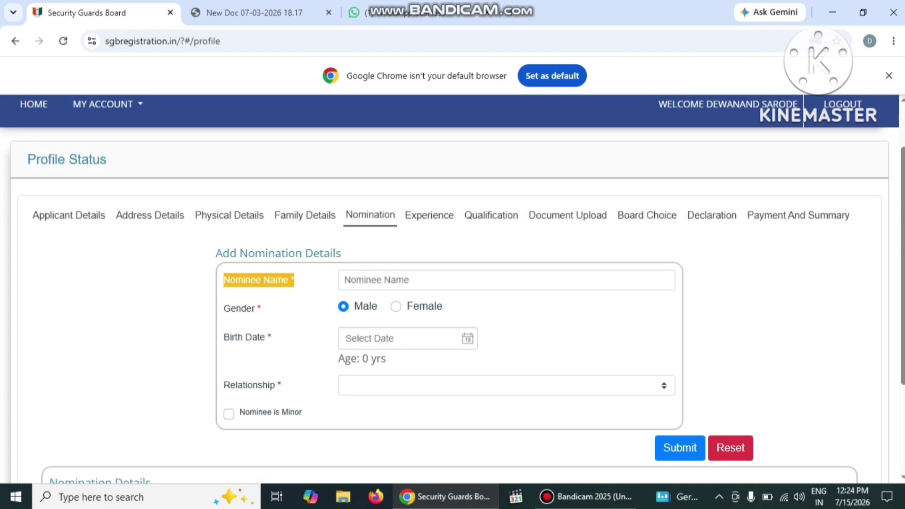
pyautogui.click(507, 280)
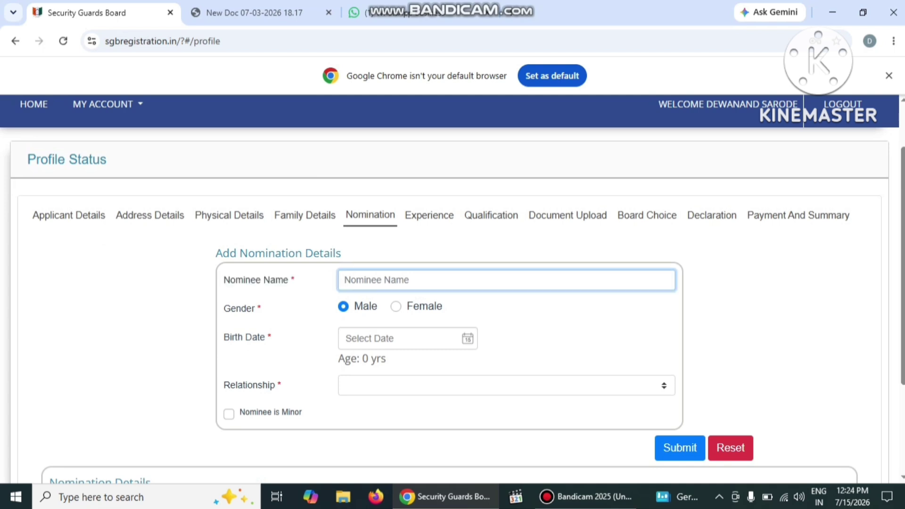
pyautogui.press('Return')
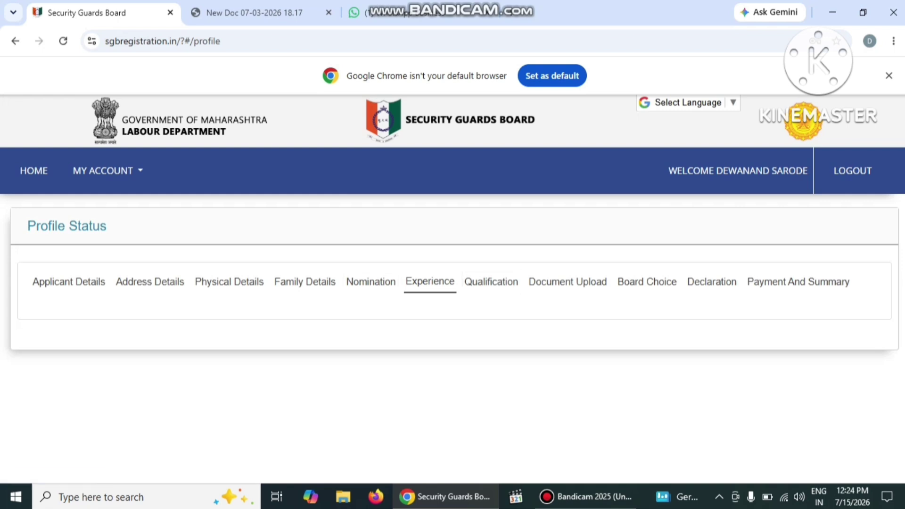
# - In the Qualification section, set the board or university for the HSC qualification to Nagpur Divisional Board
pyautogui.click(492, 282)
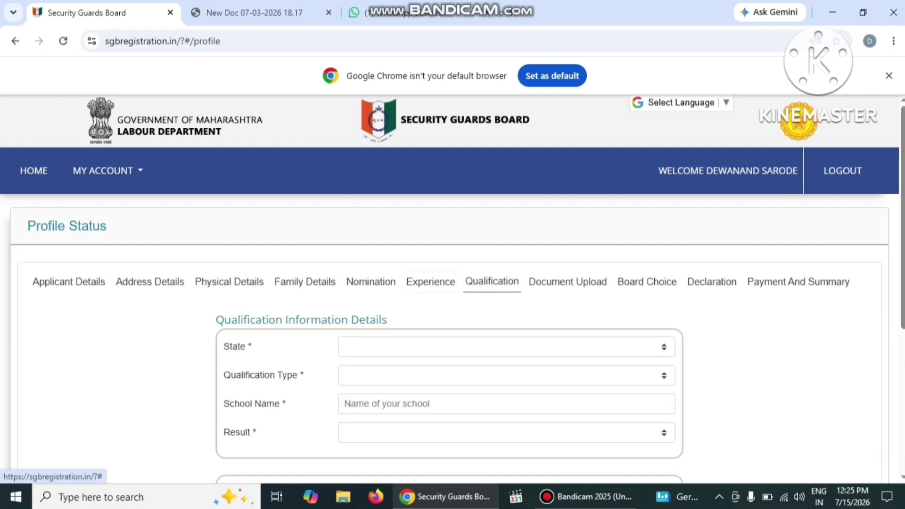
pyautogui.scroll(-4, 453, 283)
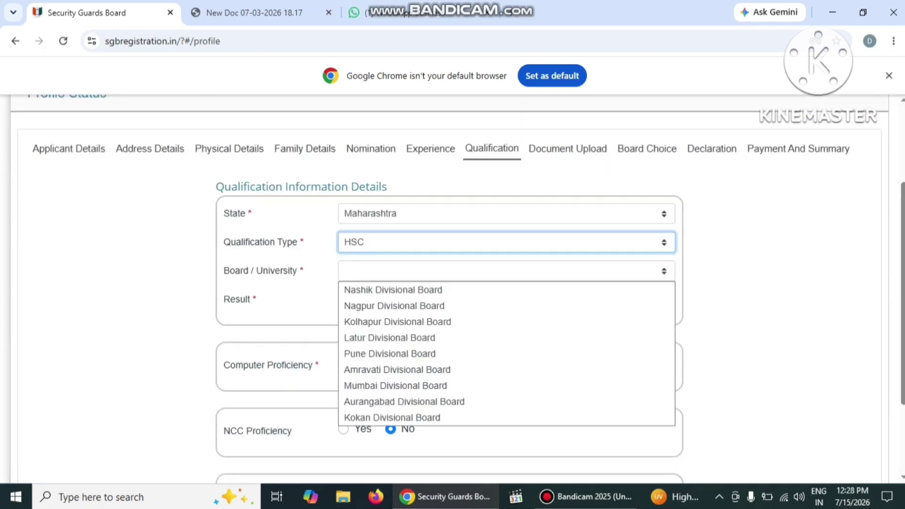
pyautogui.press('Down')
pyautogui.press('Down')
pyautogui.press('Down')
pyautogui.press('Down')
pyautogui.press('Down')
pyautogui.press('Down')
pyautogui.press('Down')
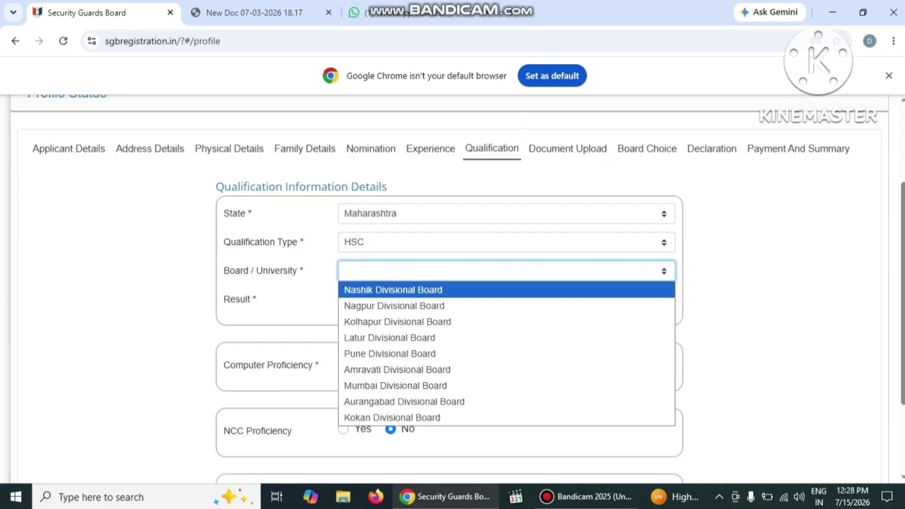
pyautogui.press('Down')
pyautogui.press('Up')
pyautogui.press('Up')
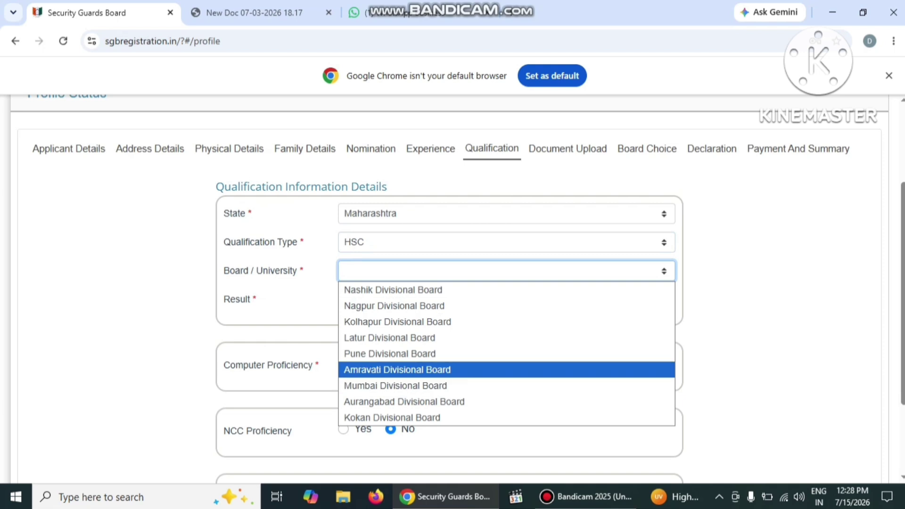
pyautogui.press('Up')
pyautogui.press('Down')
pyautogui.press('Down')
pyautogui.press('Up')
pyautogui.press('Up')
pyautogui.press('Up')
pyautogui.press('Up')
pyautogui.press('Up')
pyautogui.press('Down')
pyautogui.press('Down')
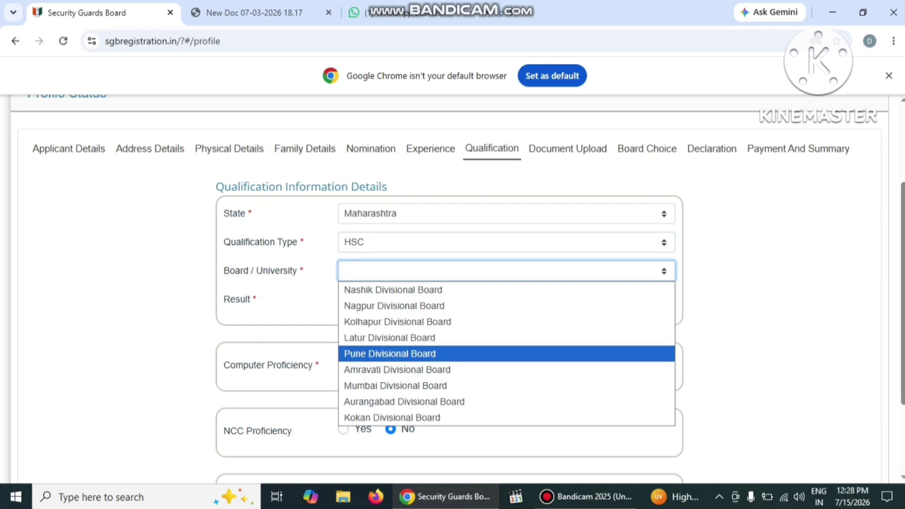
pyautogui.press('Up')
pyautogui.press('Up')
pyautogui.press('Up')
pyautogui.press('Return')
# - Set the HSC result to Pass and the percentage to 70
pyautogui.press('Tab')
pyautogui.hotkey('alt', 'Down')
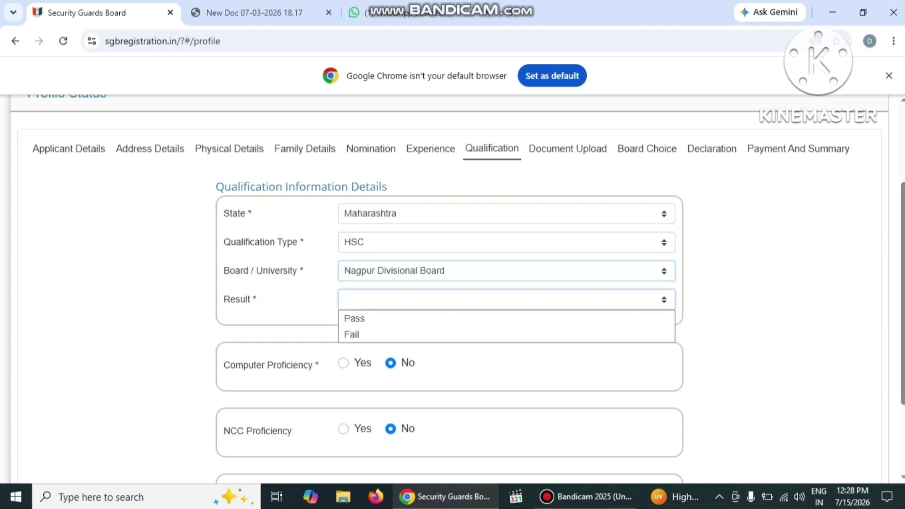
pyautogui.press('Down')
pyautogui.press('Return')
pyautogui.press('Tab')
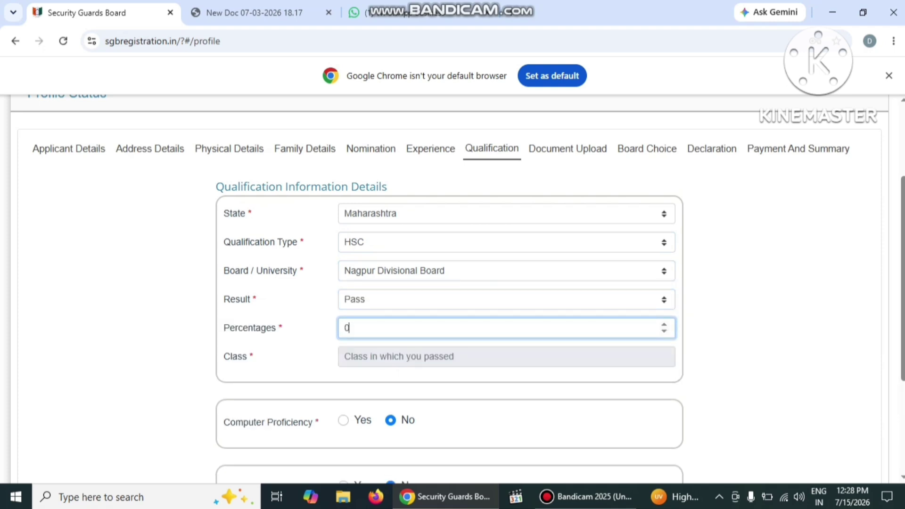
pyautogui.write('70')
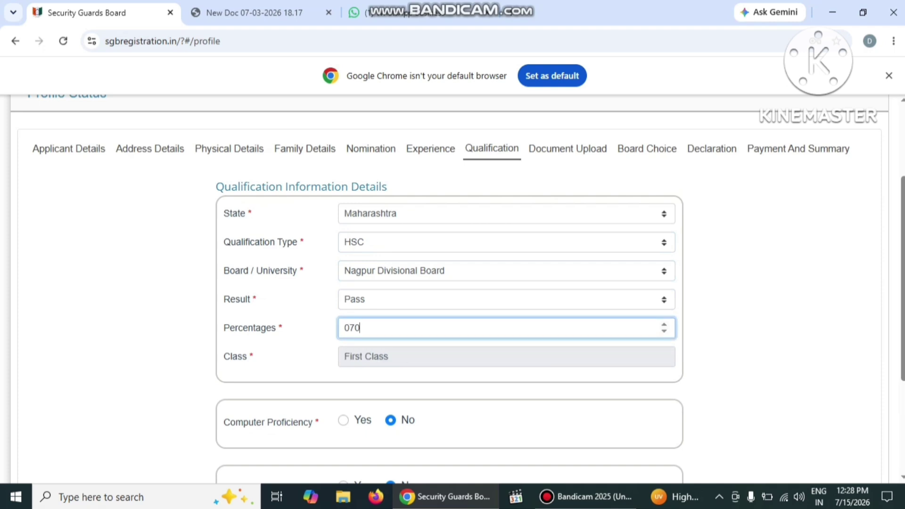
# - Set computer proficiency to Yes and mark it as MSCIT Certified
pyautogui.scroll(-2, 457, 289)
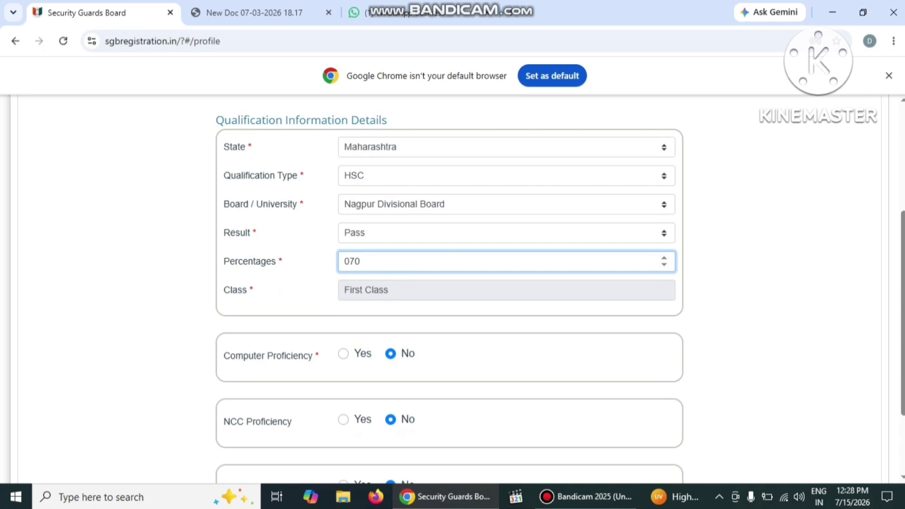
pyautogui.scroll(-2, 450, 289)
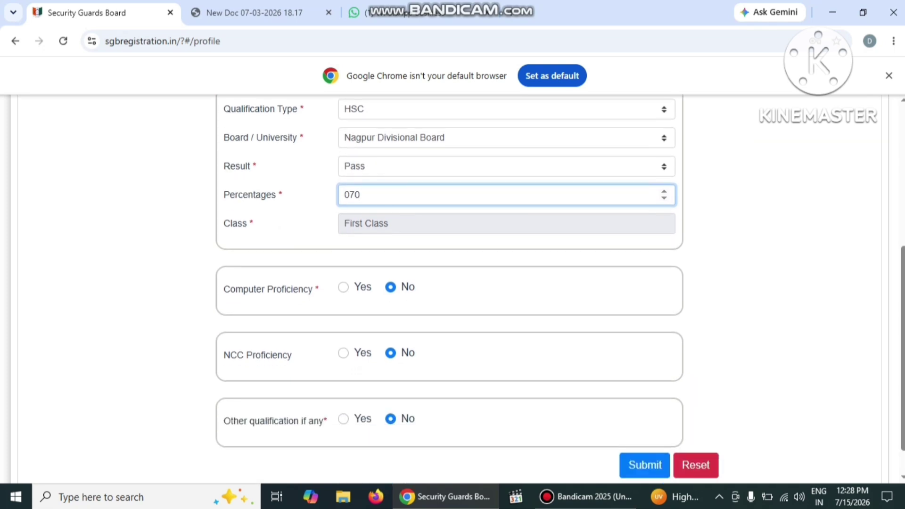
pyautogui.click(343, 288)
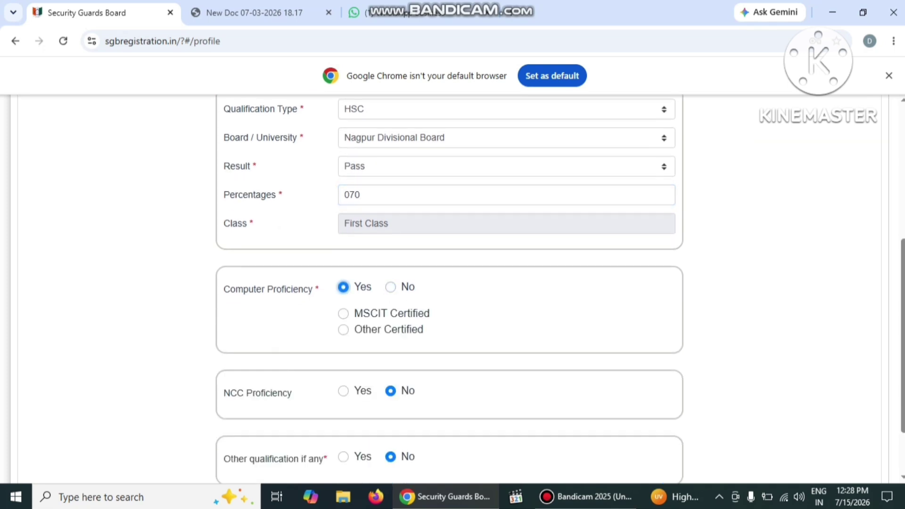
pyautogui.click(343, 314)
# - Check the maximum NCC certificate options under NCC proficiency and set the answer back to No
pyautogui.scroll(-2, 450, 289)
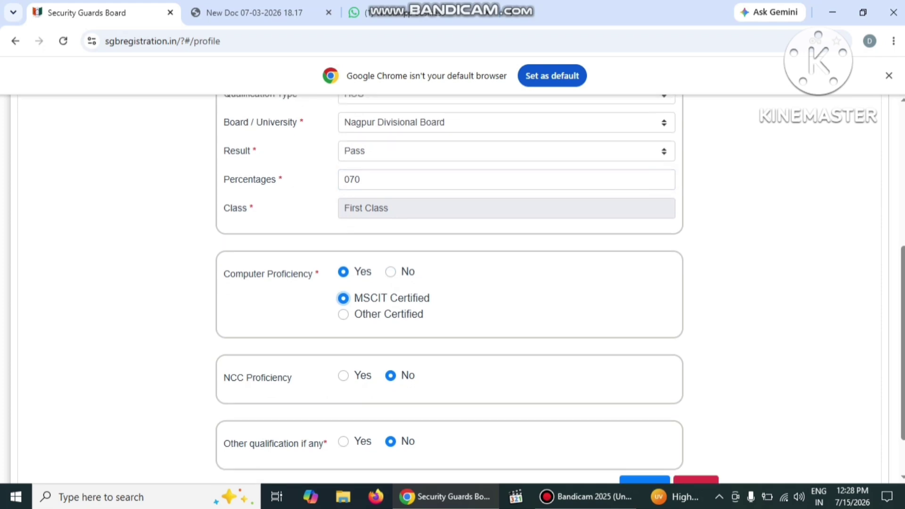
pyautogui.click(344, 324)
pyautogui.click(507, 361)
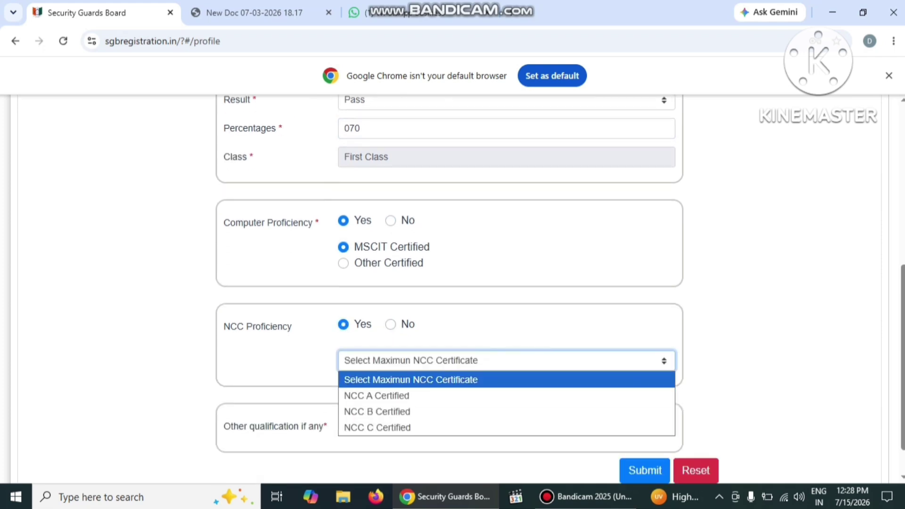
pyautogui.click(391, 324)
# - Answer No for other qualifications and submit the qualification details
pyautogui.scroll(-1, 449, 283)
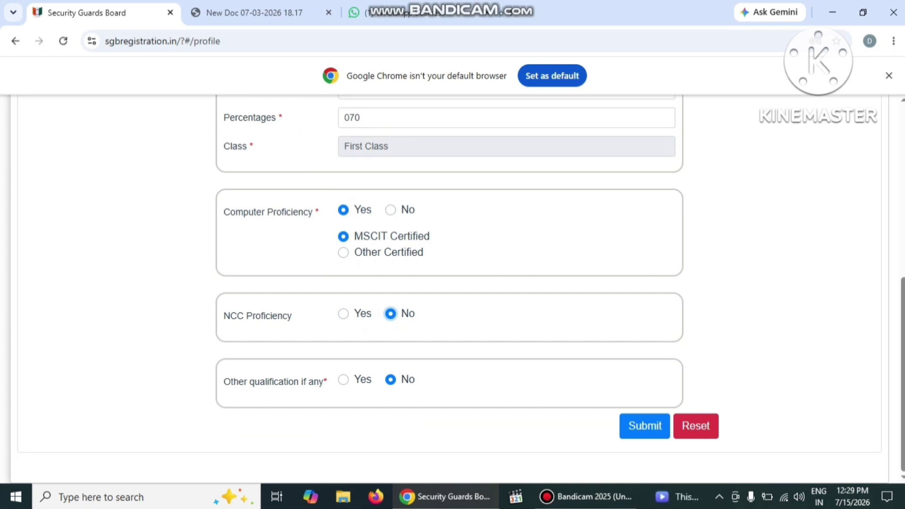
pyautogui.click(343, 379)
pyautogui.click(390, 349)
pyautogui.click(645, 426)
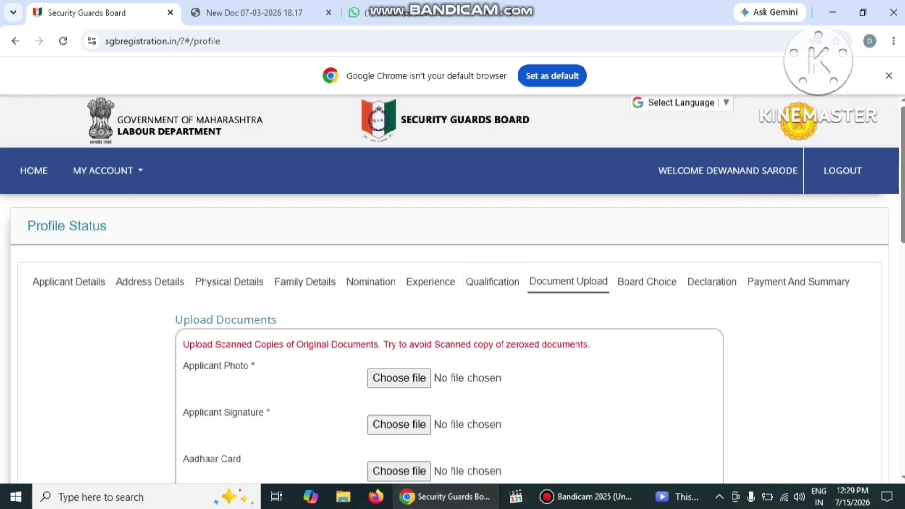
# - Examine the document upload list, from applicant photo, signature and PAN card to the degree, MSCIT and domicile certificates
pyautogui.scroll(-2, 450, 287)
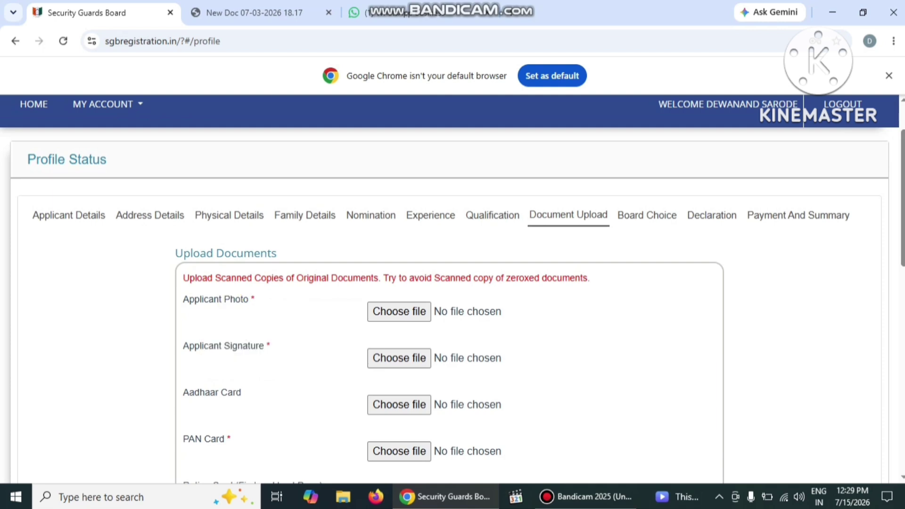
pyautogui.scroll(-2, 453, 292)
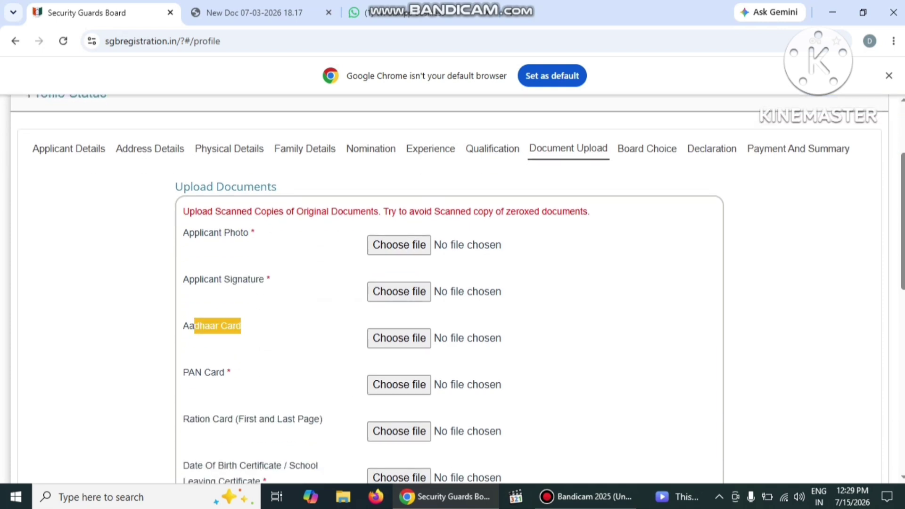
pyautogui.scroll(-4, 452, 292)
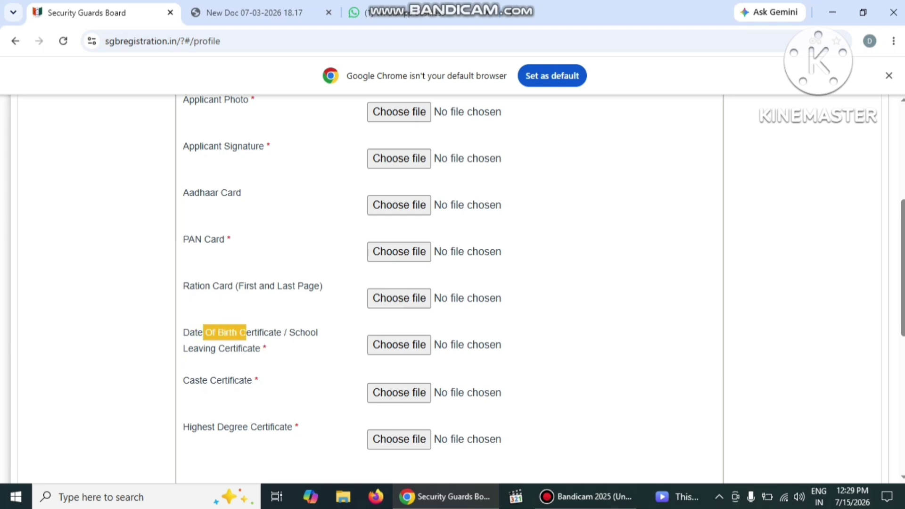
pyautogui.scroll(-3, 448, 288)
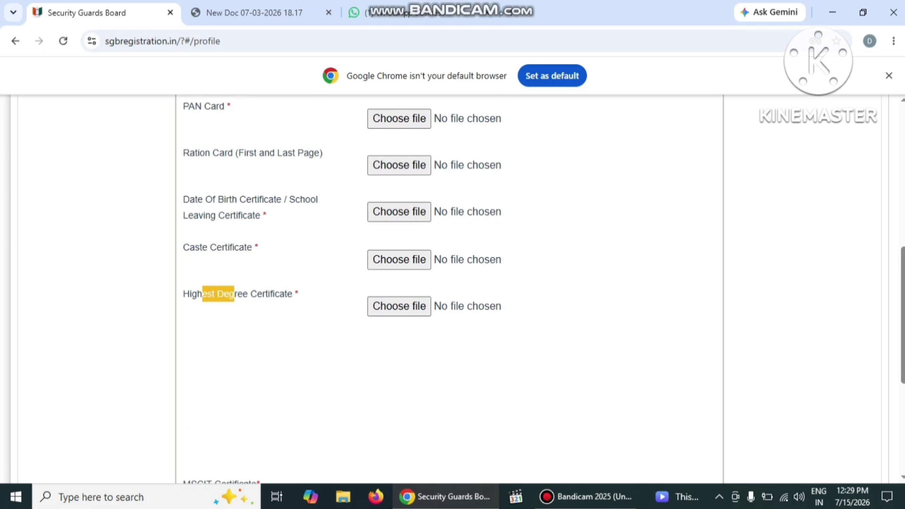
pyautogui.scroll(5, 448, 288)
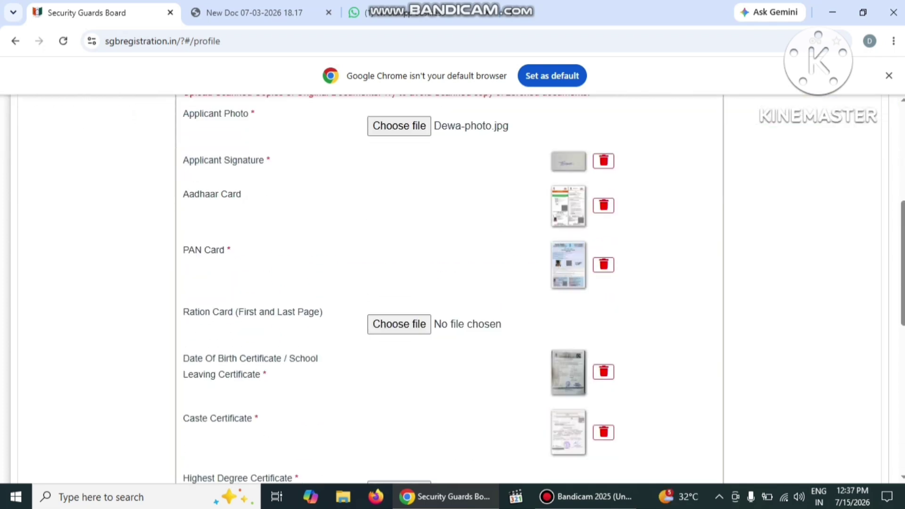
pyautogui.scroll(-5, 448, 288)
pyautogui.scroll(-4, 448, 288)
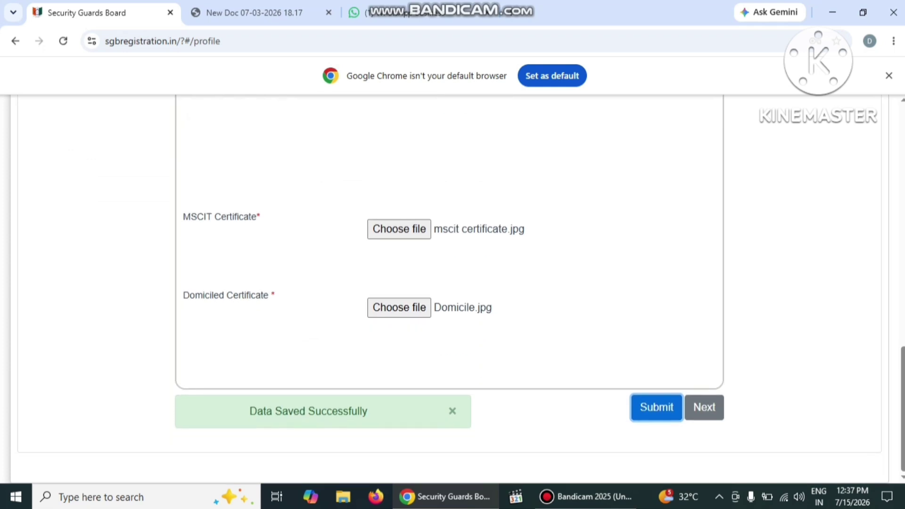
# - Continue to Board Choice and select Nagpur District Security Guards Board as a preferred job location
pyautogui.click(705, 408)
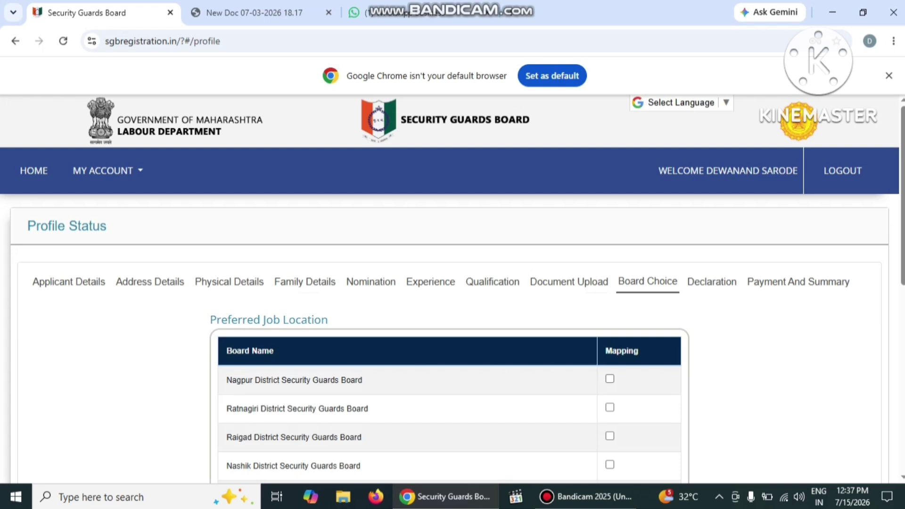
pyautogui.scroll(-1, 448, 287)
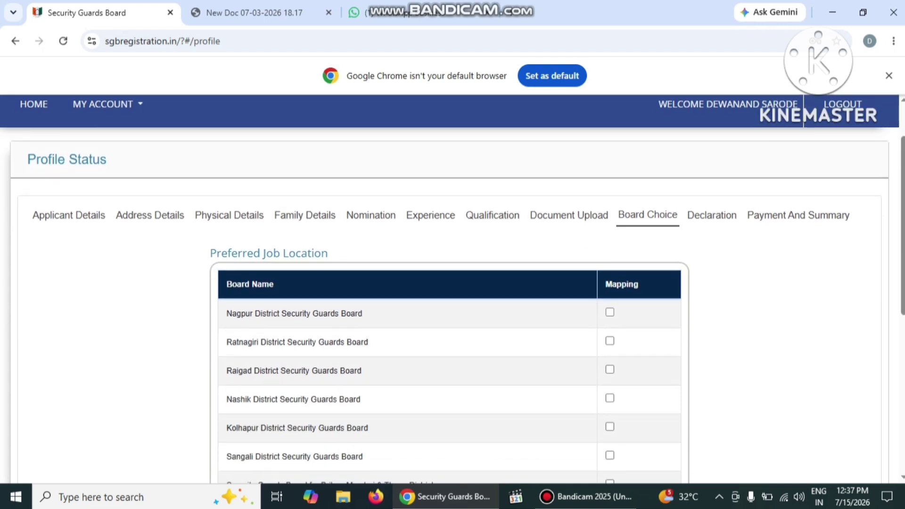
pyautogui.click(610, 312)
pyautogui.scroll(-1, 610, 312)
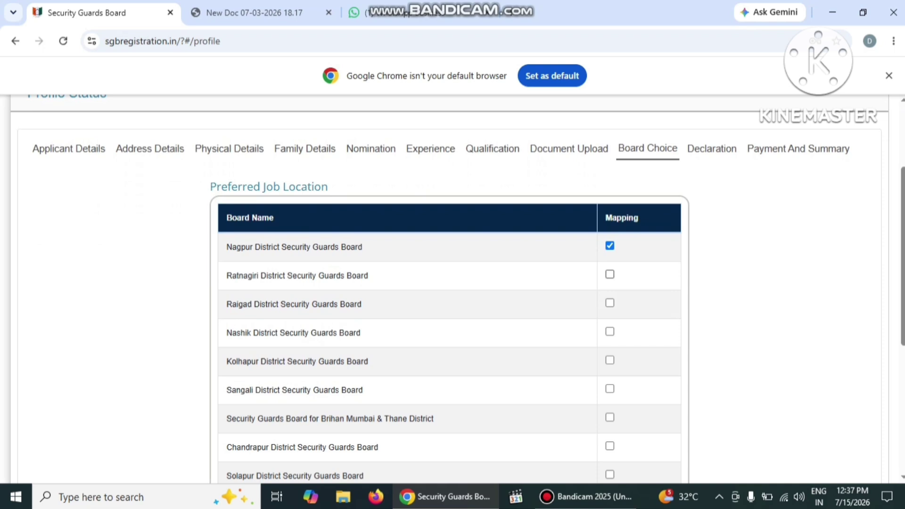
# - Try selecting the Ratnagiri, Raigad and Nashik District boards as additional preferred job locations, and clear these three again
pyautogui.click(610, 275)
pyautogui.click(610, 303)
pyautogui.click(611, 332)
pyautogui.click(610, 332)
pyautogui.click(610, 304)
pyautogui.click(610, 275)
# - Clear the Nagpur District Security Guards Board selection and submit the preferred job location form
pyautogui.click(610, 246)
pyautogui.scroll(-1, 610, 246)
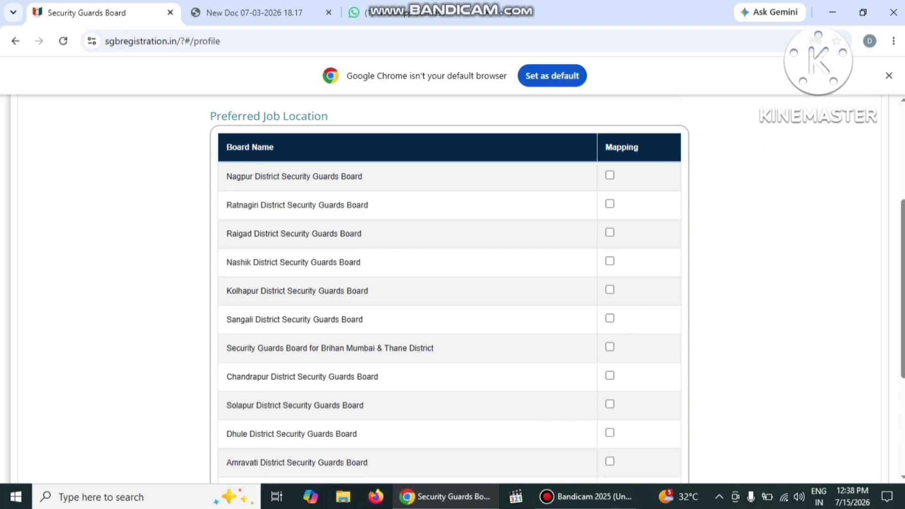
pyautogui.scroll(-1, 449, 288)
pyautogui.scroll(-2, 449, 288)
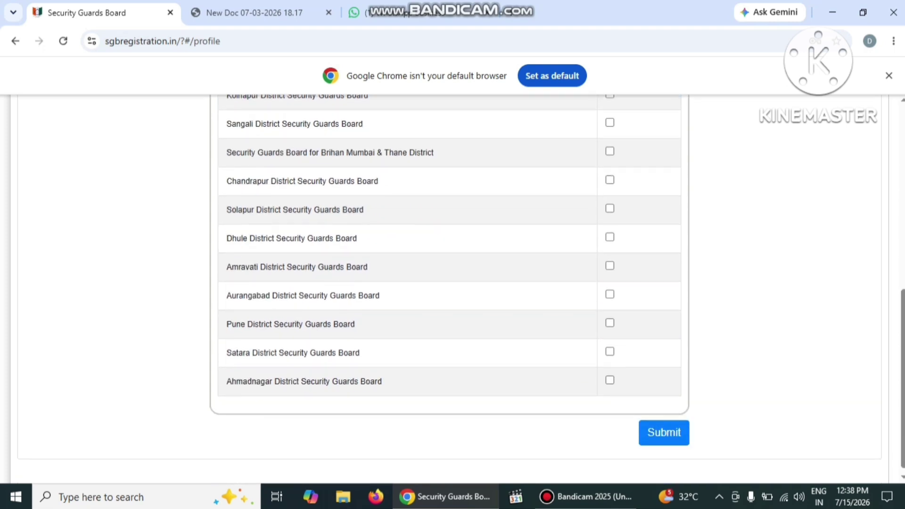
pyautogui.click(664, 432)
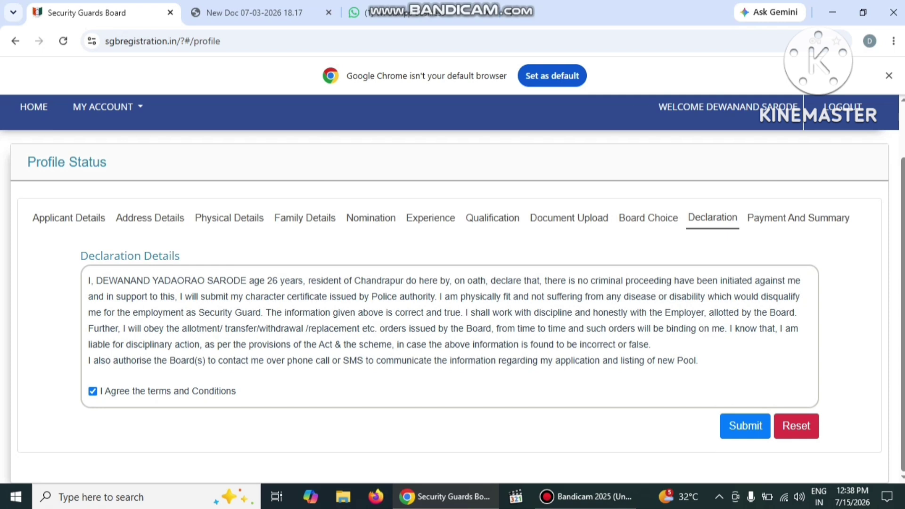
# - Submit the declaration with the terms and conditions agreed, and continue to Payment And Summary
pyautogui.click(745, 426)
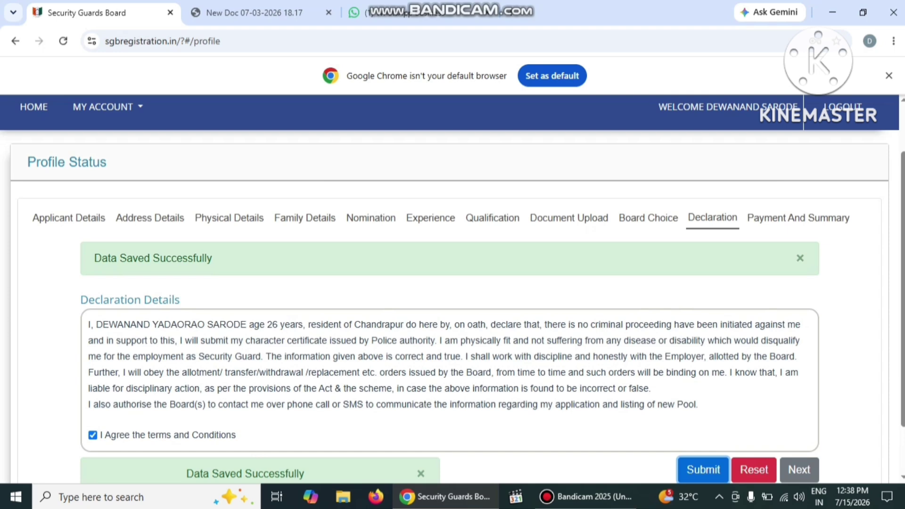
pyautogui.scroll(-1, 453, 307)
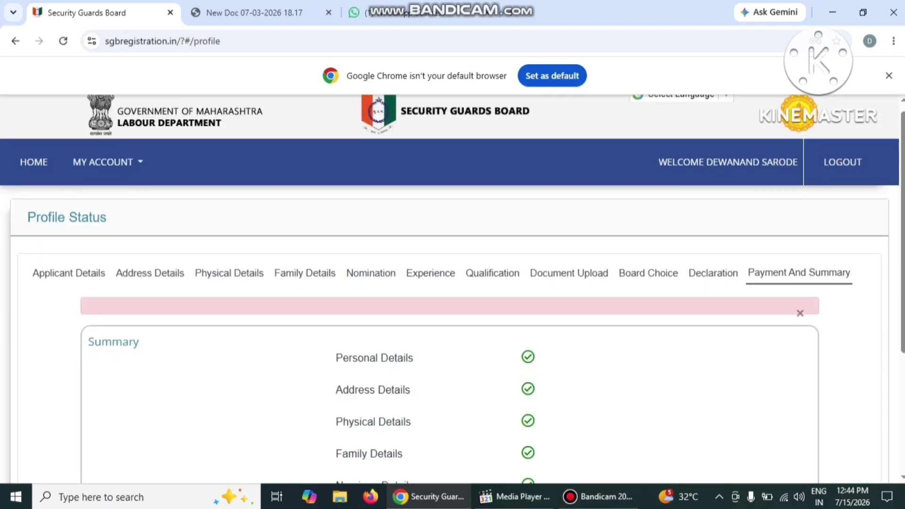
# - Examine the application summary for the completion status of each section, from Personal Details to Declaration Details
pyautogui.scroll(-3, 452, 283)
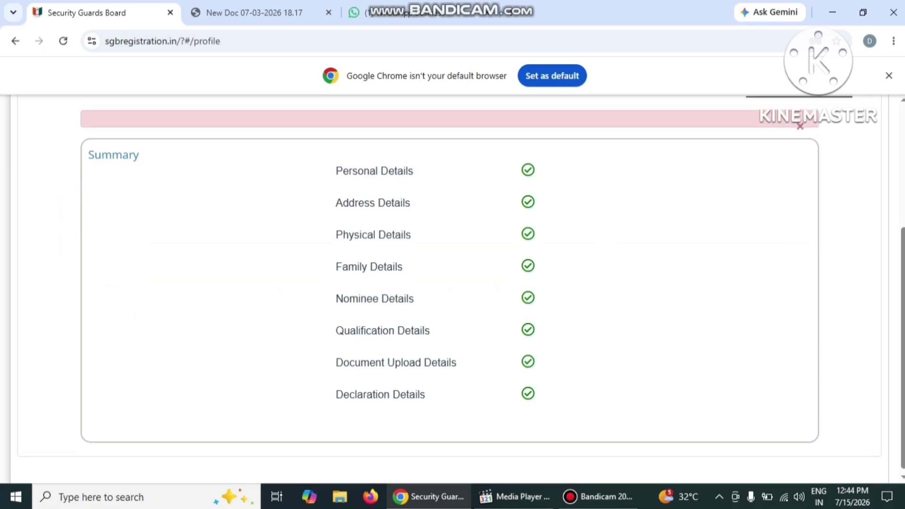
pyautogui.scroll(1, 452, 283)
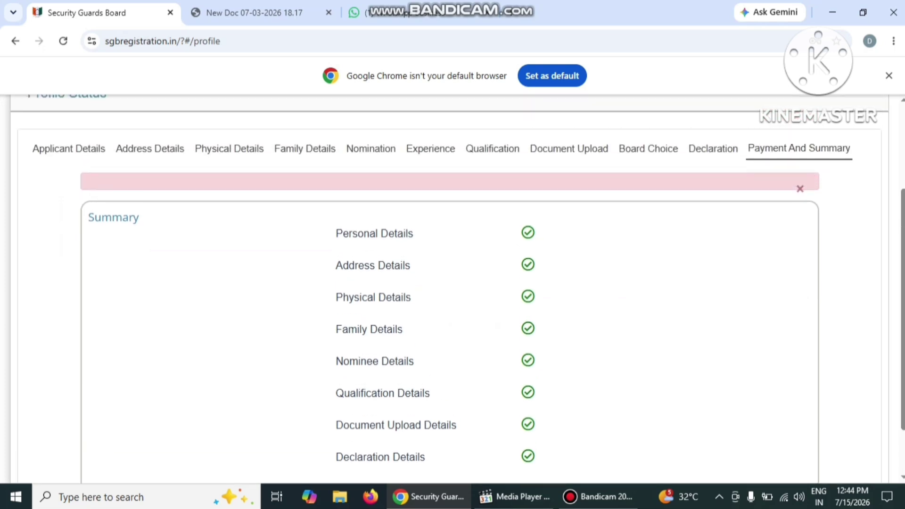
pyautogui.scroll(-1, 453, 283)
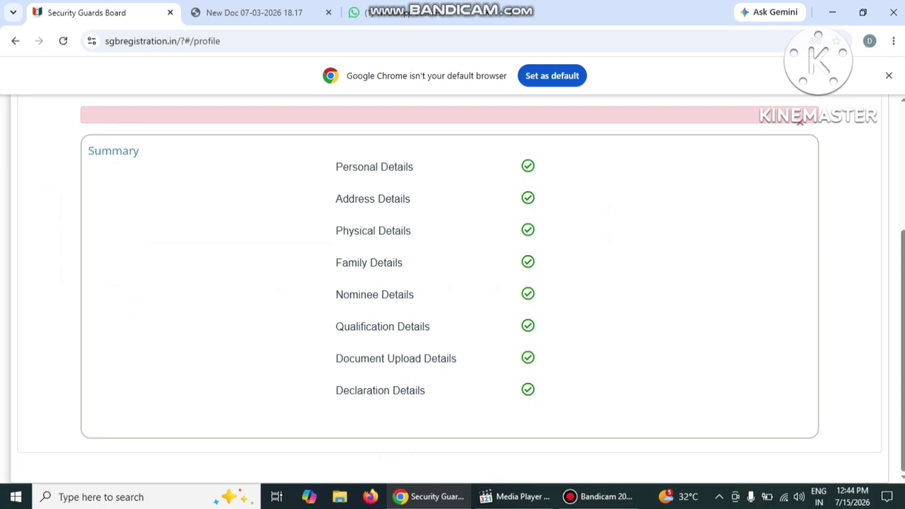
pyautogui.scroll(3, 452, 283)
pyautogui.scroll(-3, 453, 283)
pyautogui.scroll(4, 453, 283)
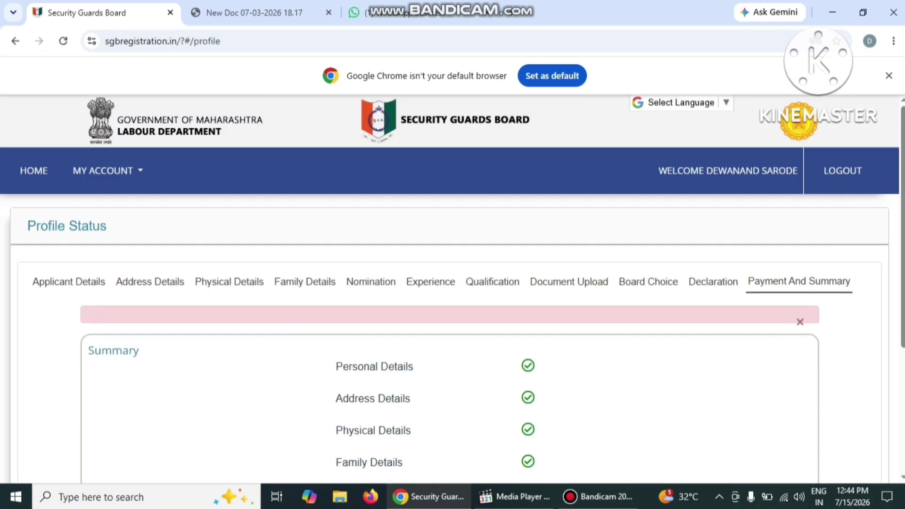
pyautogui.scroll(-3, 452, 283)
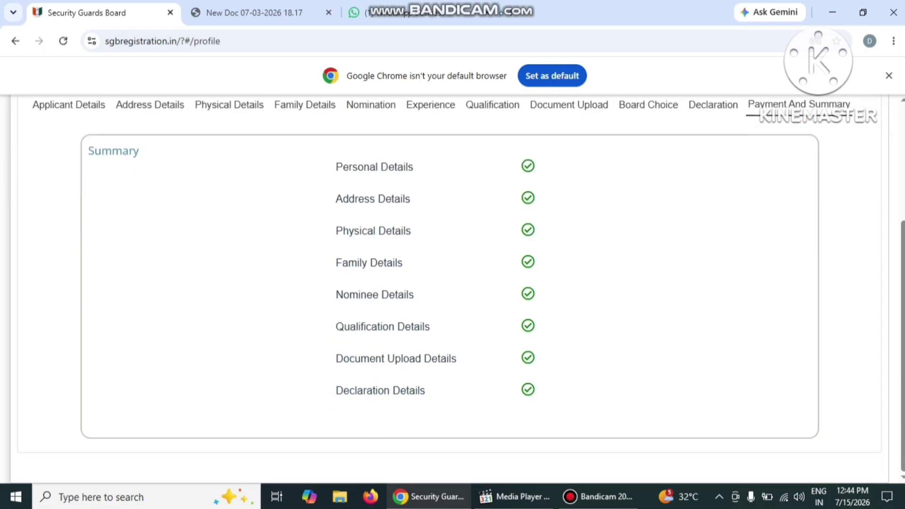
pyautogui.scroll(3, 453, 283)
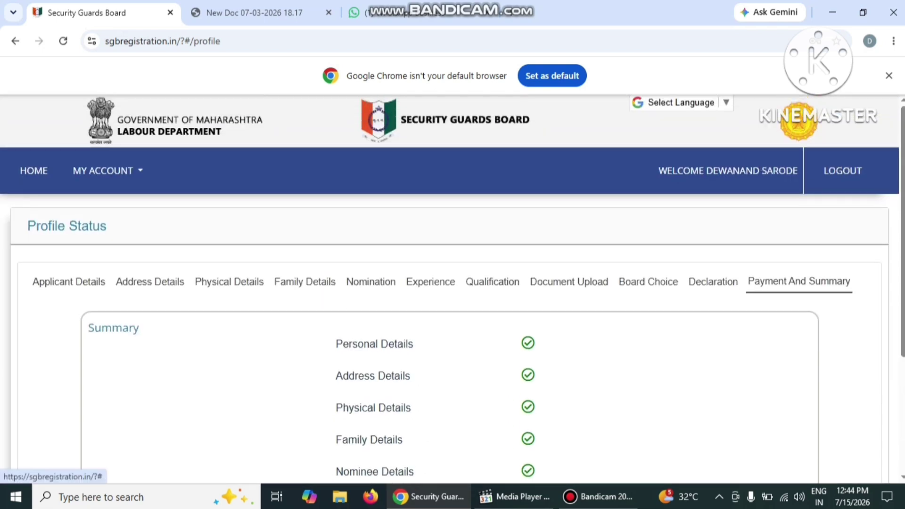
pyautogui.scroll(-3, 453, 283)
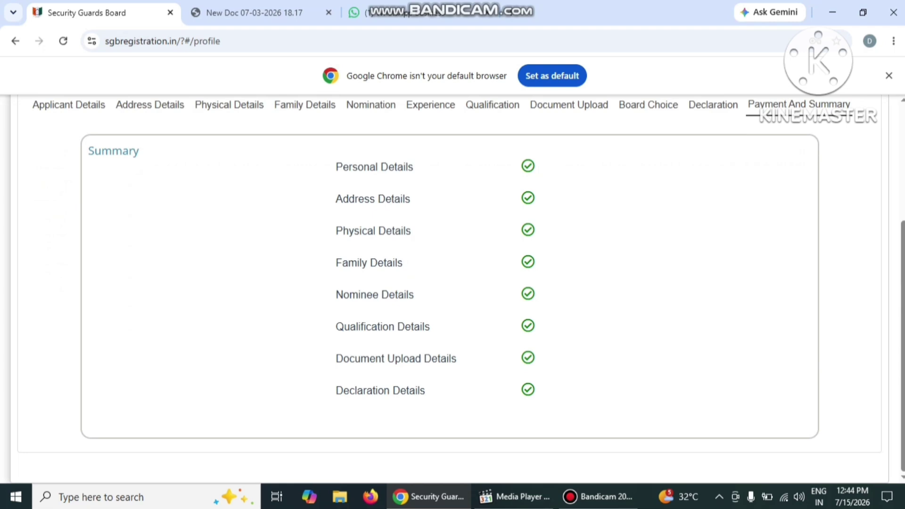
pyautogui.scroll(3, 452, 283)
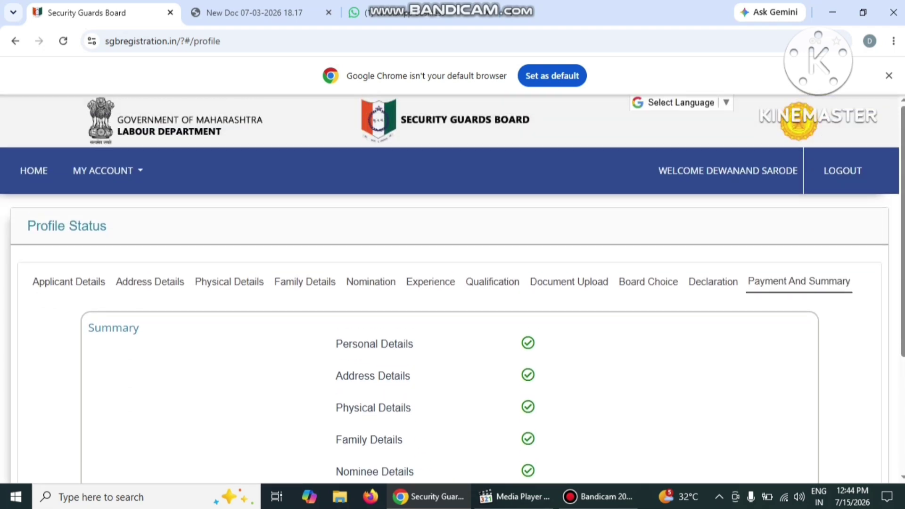
# - Go from the home page to the application fees payment and confirm the OBC category
pyautogui.click(34, 170)
pyautogui.scroll(-3, 453, 283)
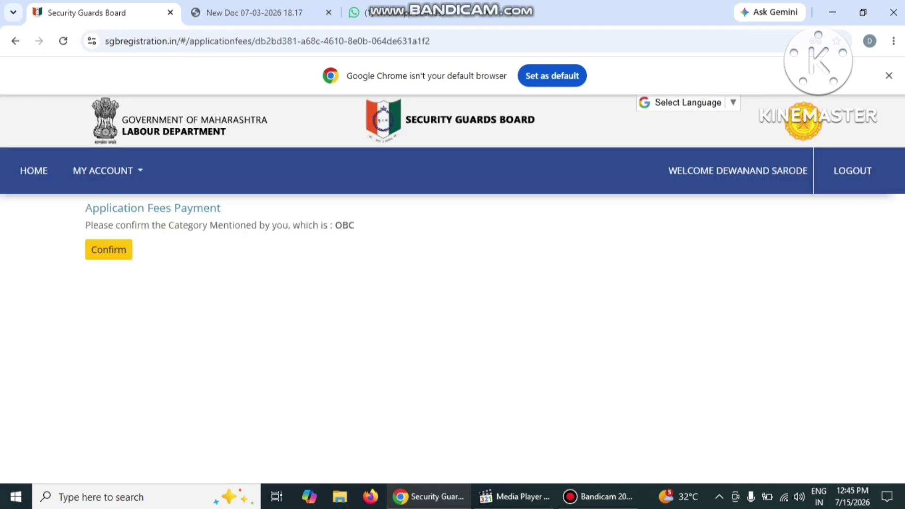
pyautogui.click(109, 250)
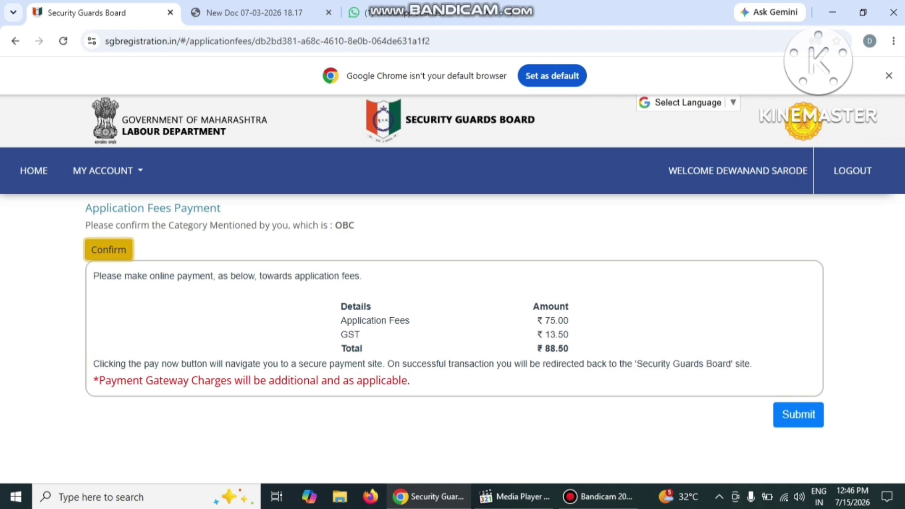
# - Submit the application fees payment to proceed to the secure payment site
pyautogui.click(798, 415)
pyautogui.press('Tab')
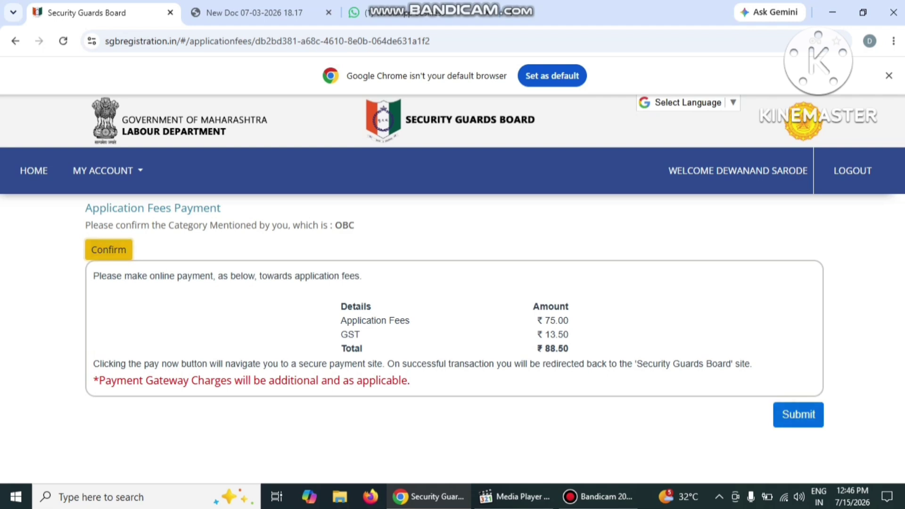
pyautogui.press('Return')
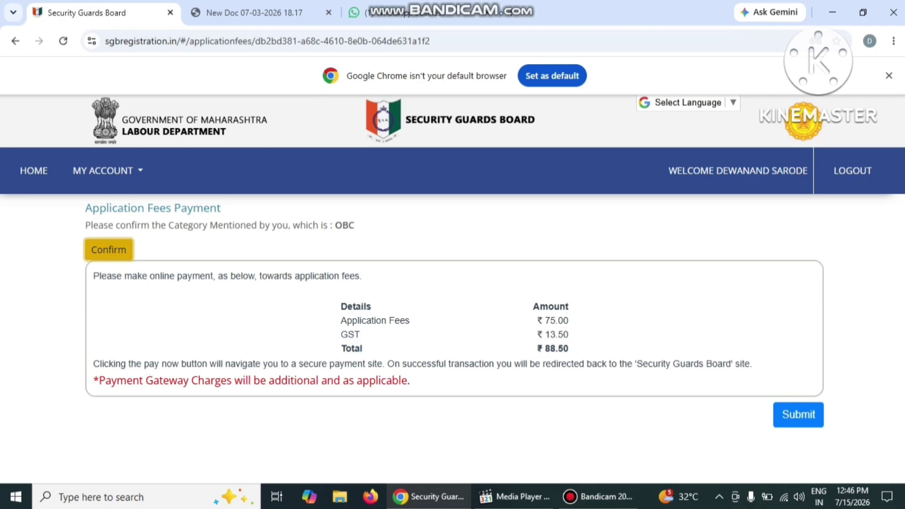
pyautogui.click(798, 415)
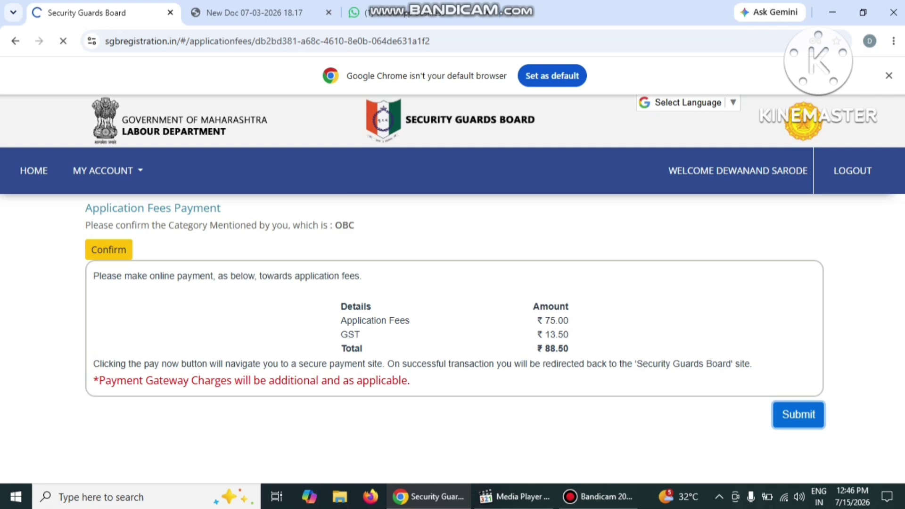